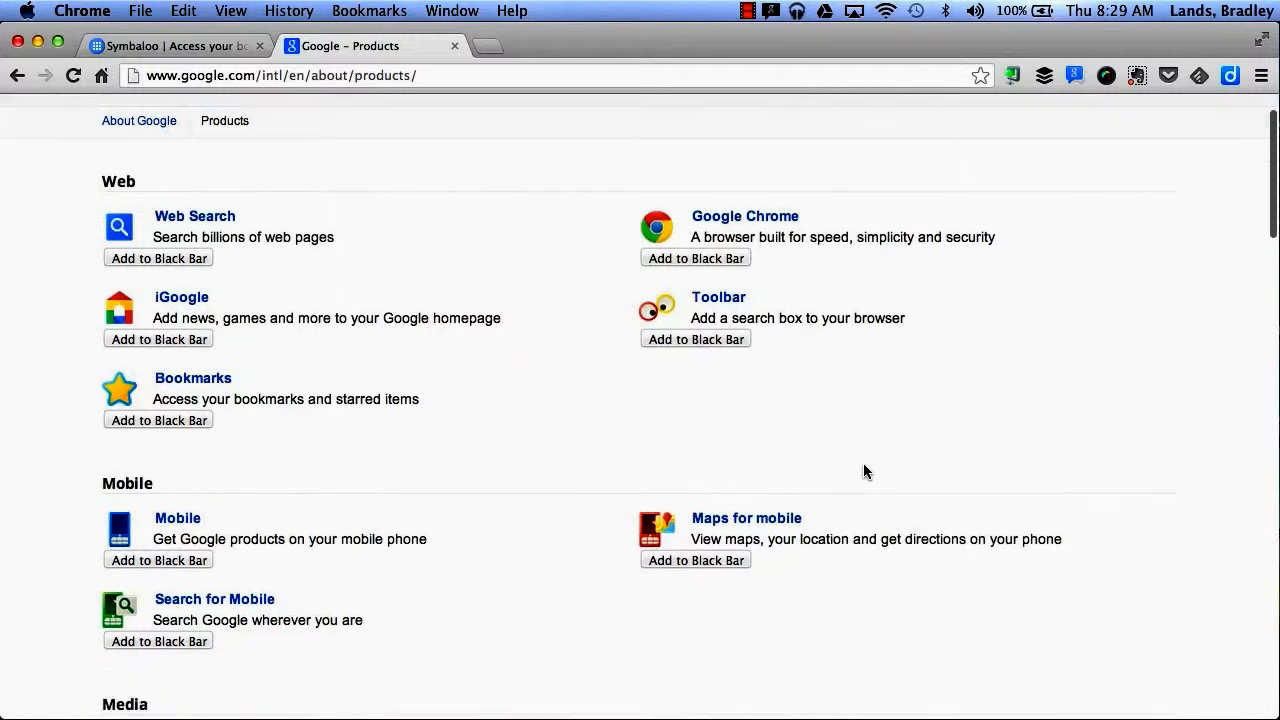
Open Google Sites from the Google products list and start creating a new site.
{"action": "scroll", "coordinate": [863, 463], "scroll_direction": "down", "scroll_amount": 5}
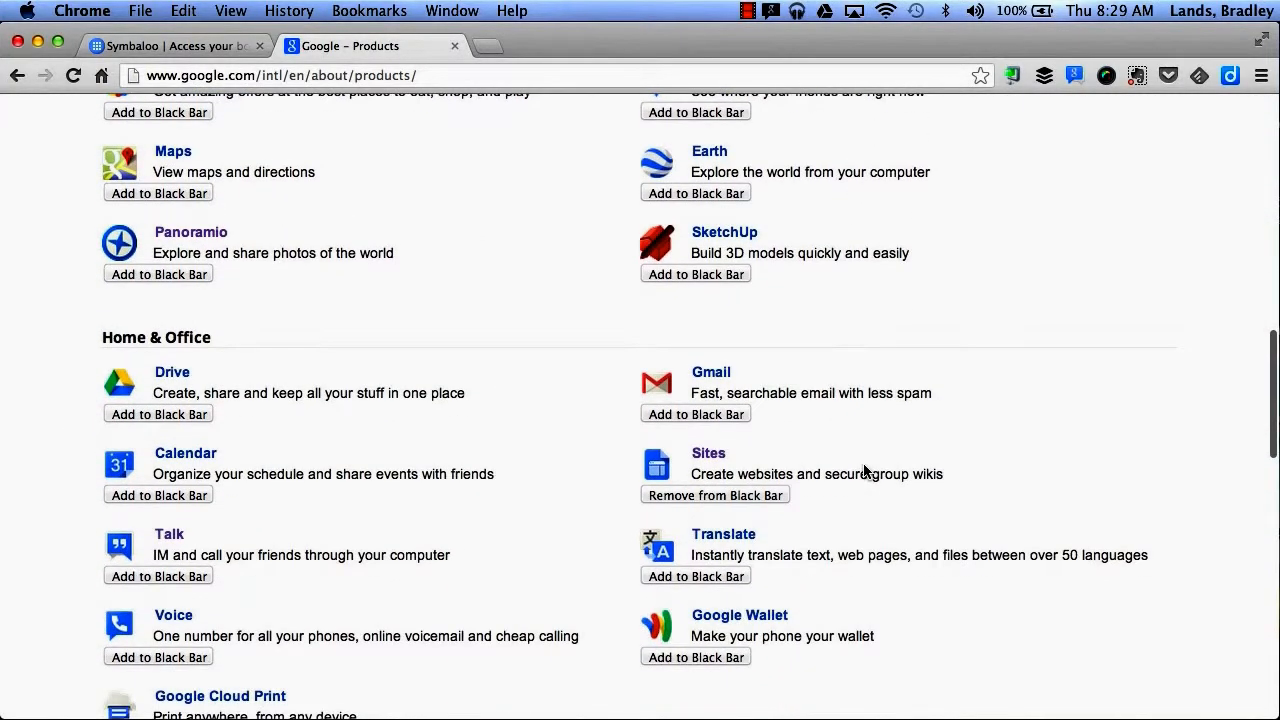
{"action": "left_click", "coordinate": [710, 456]}
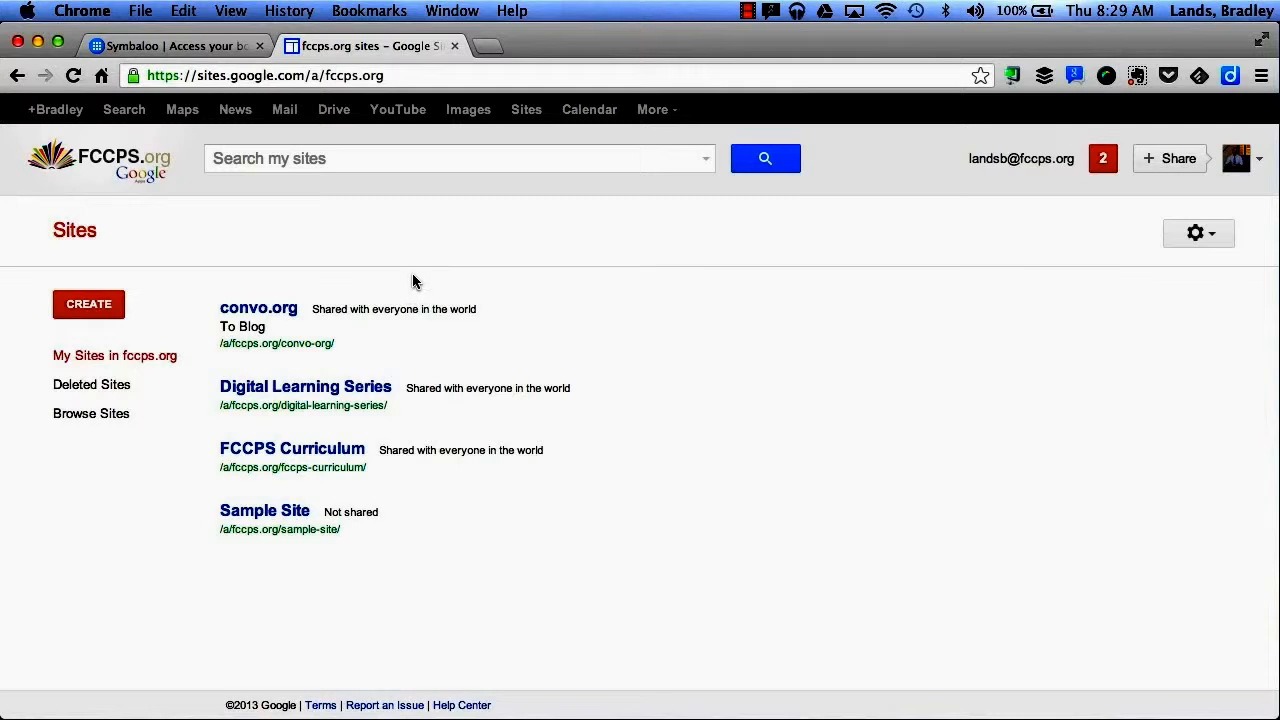
{"action": "left_click", "coordinate": [99, 316]}
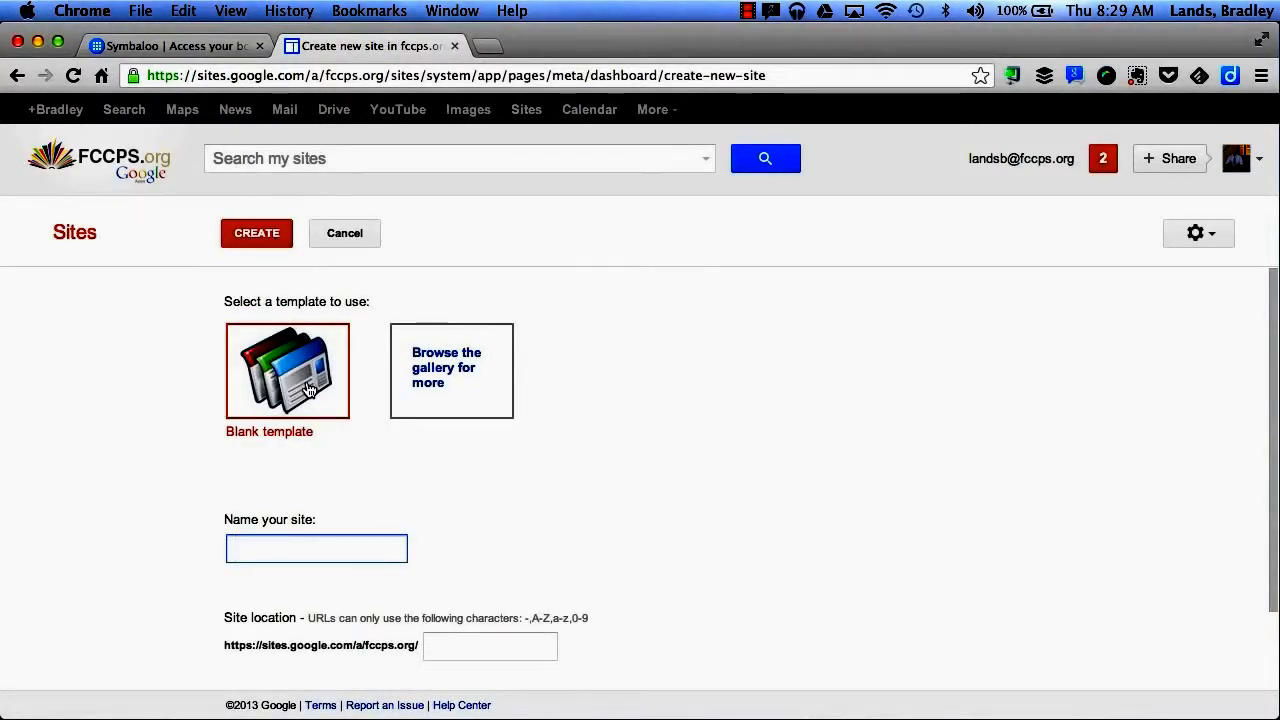
Open the site template gallery and look through the Schools & education templates.
{"action": "left_click", "coordinate": [470, 371]}
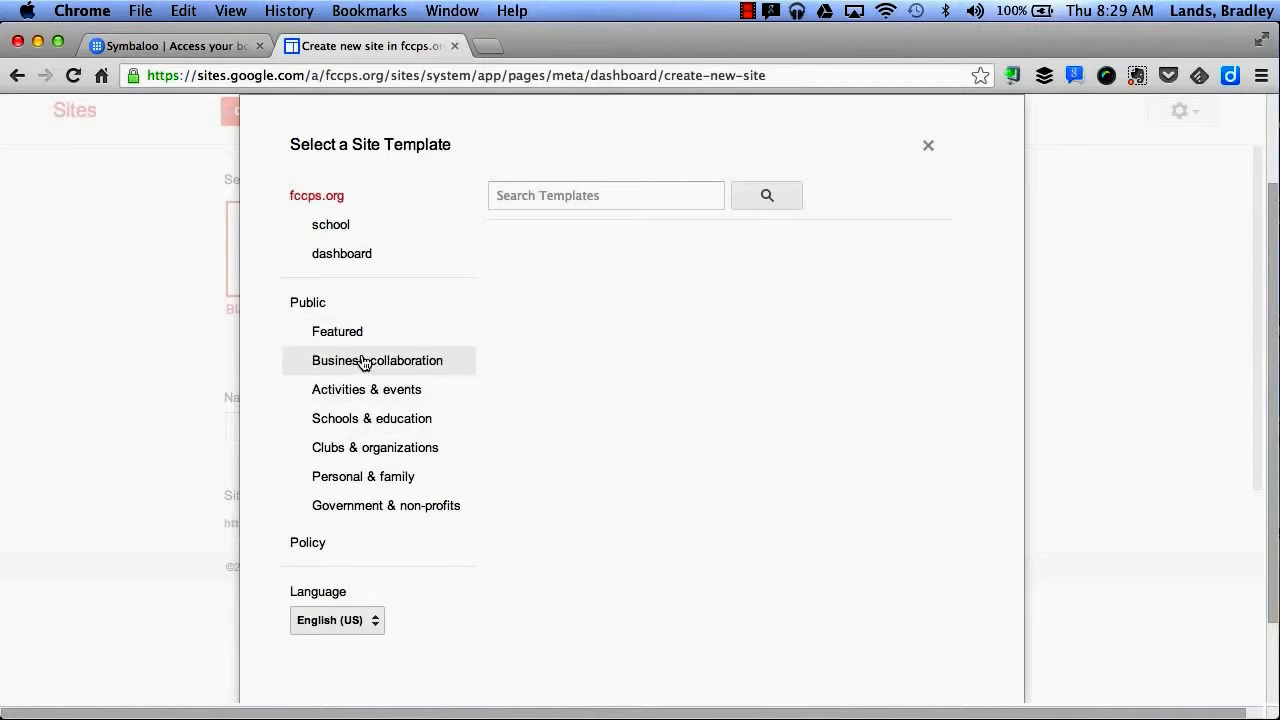
{"action": "left_click", "coordinate": [431, 420]}
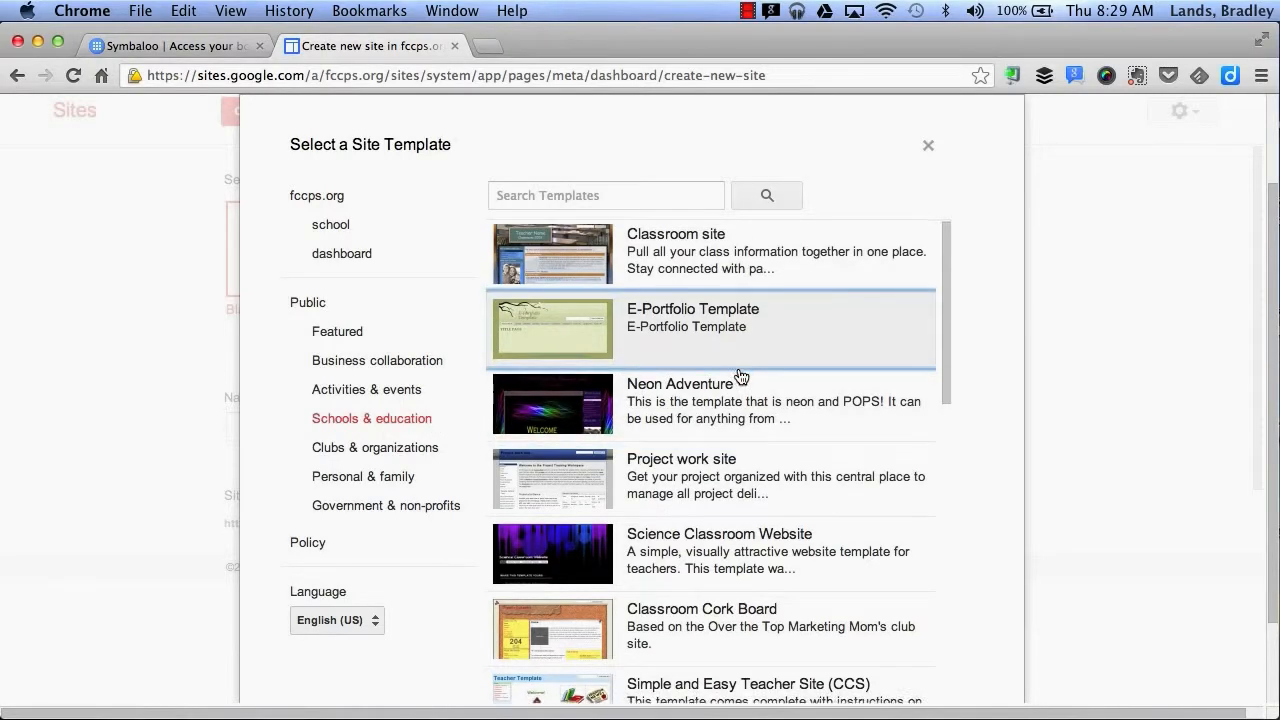
{"action": "scroll", "coordinate": [740, 376], "scroll_direction": "down", "scroll_amount": 3}
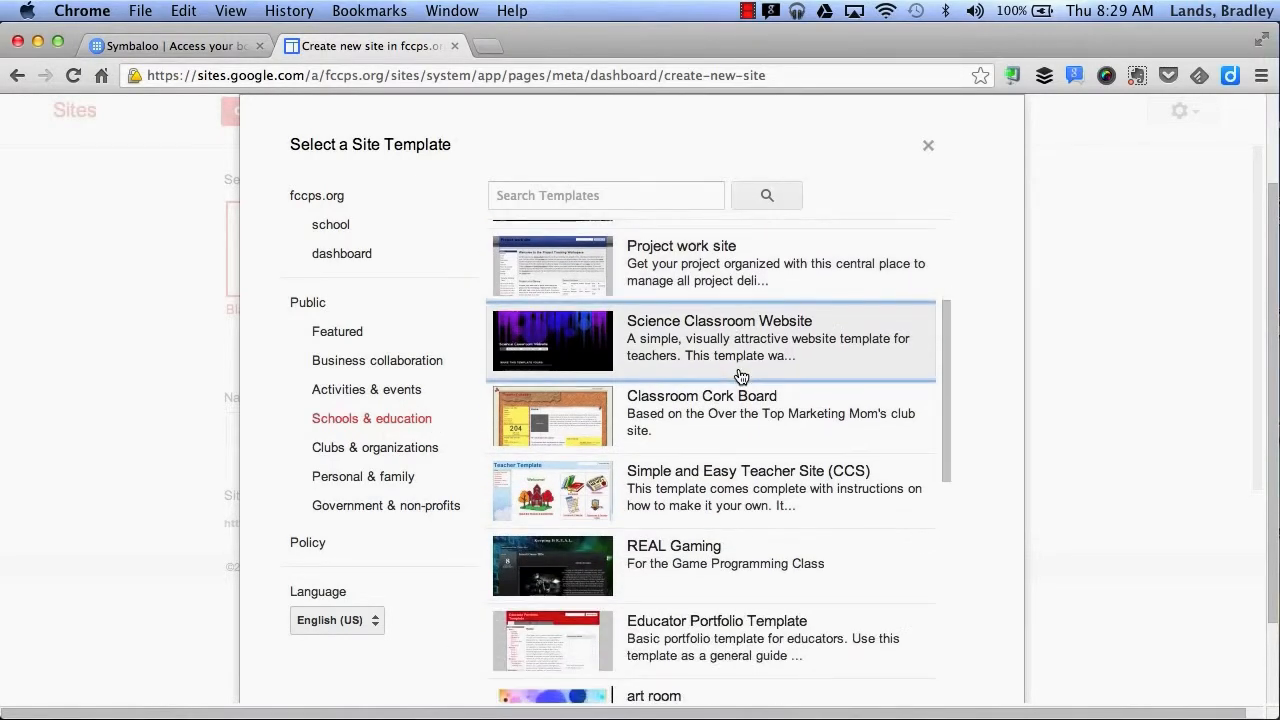
{"action": "scroll", "coordinate": [740, 376], "scroll_direction": "down", "scroll_amount": 4}
{"action": "scroll", "coordinate": [740, 376], "scroll_direction": "up", "scroll_amount": 5}
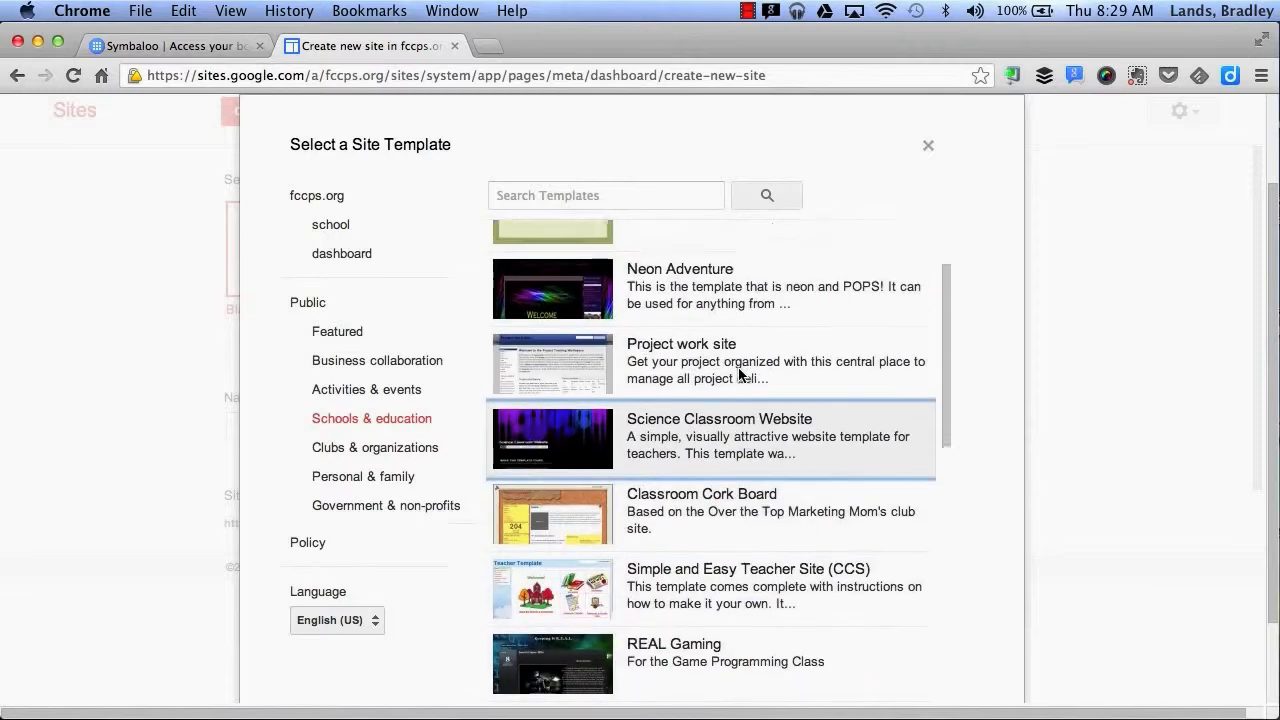
{"action": "scroll", "coordinate": [740, 376], "scroll_direction": "up", "scroll_amount": 5}
Search the public site templates for "classroom", look through the matches and leave the gallery without choosing one.
{"action": "left_click", "coordinate": [340, 374]}
{"action": "left_click", "coordinate": [565, 258]}
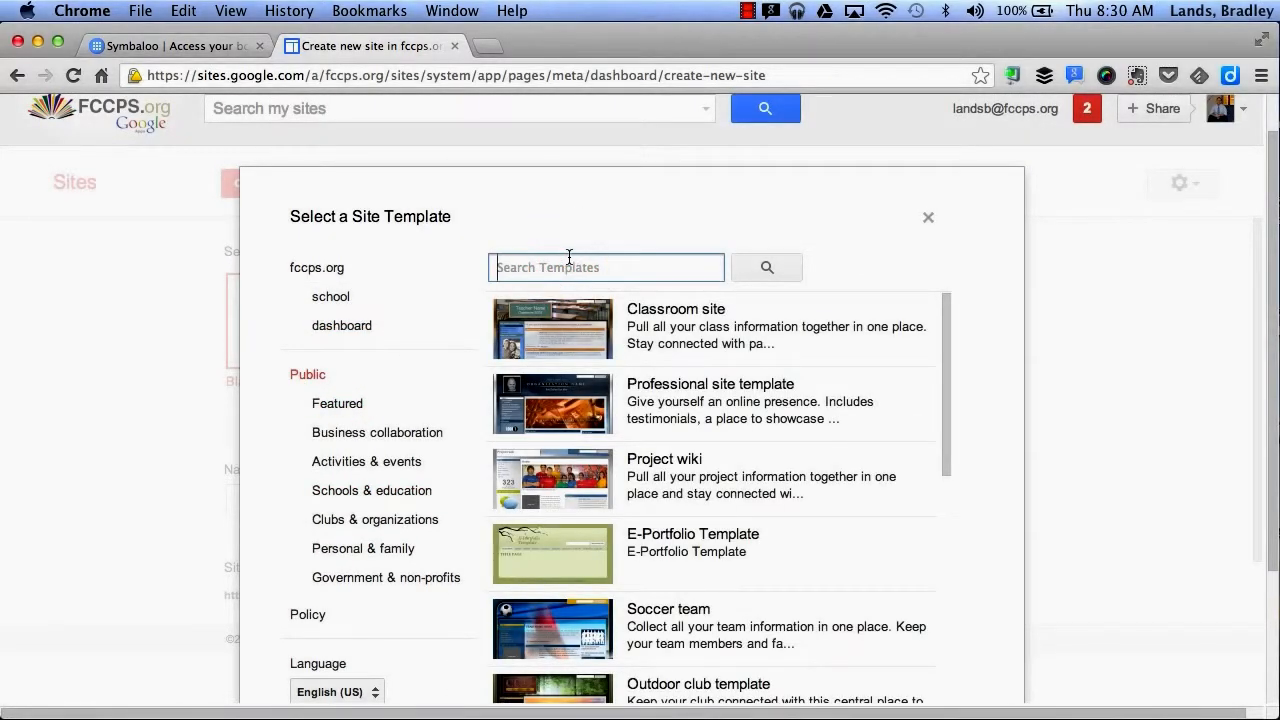
{"action": "type", "text": "classroom"}
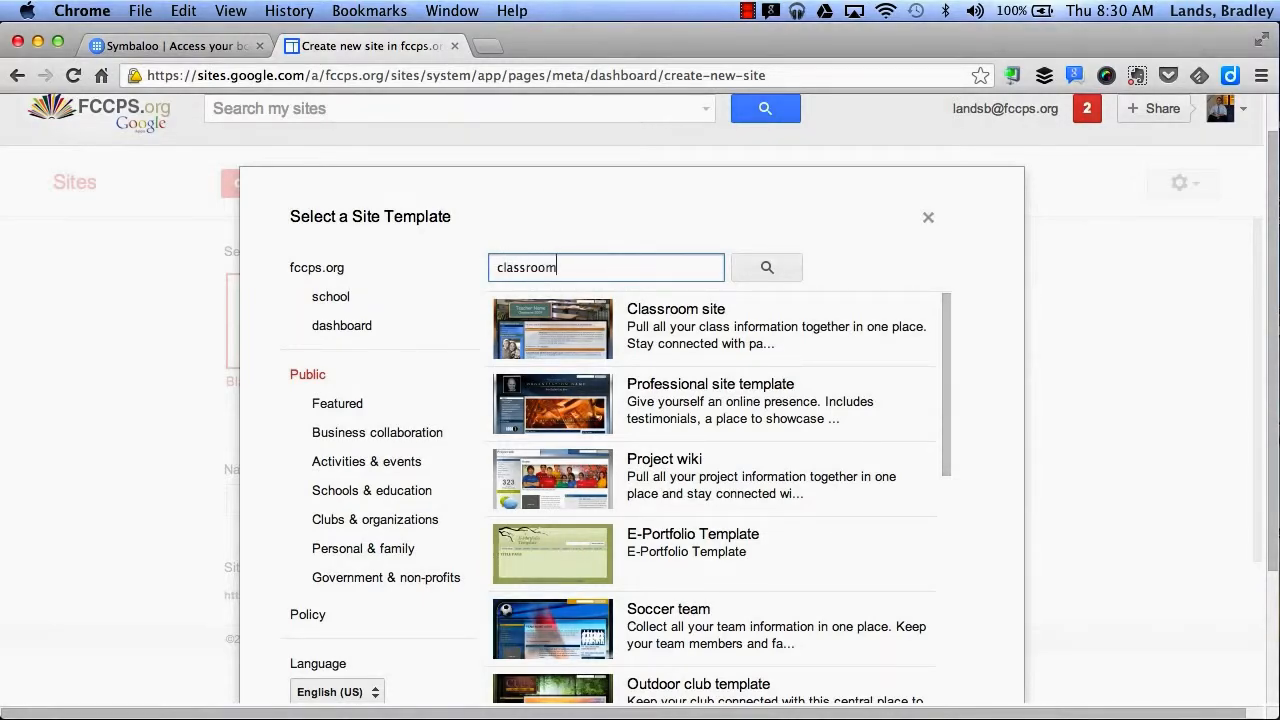
{"action": "key", "text": "Return"}
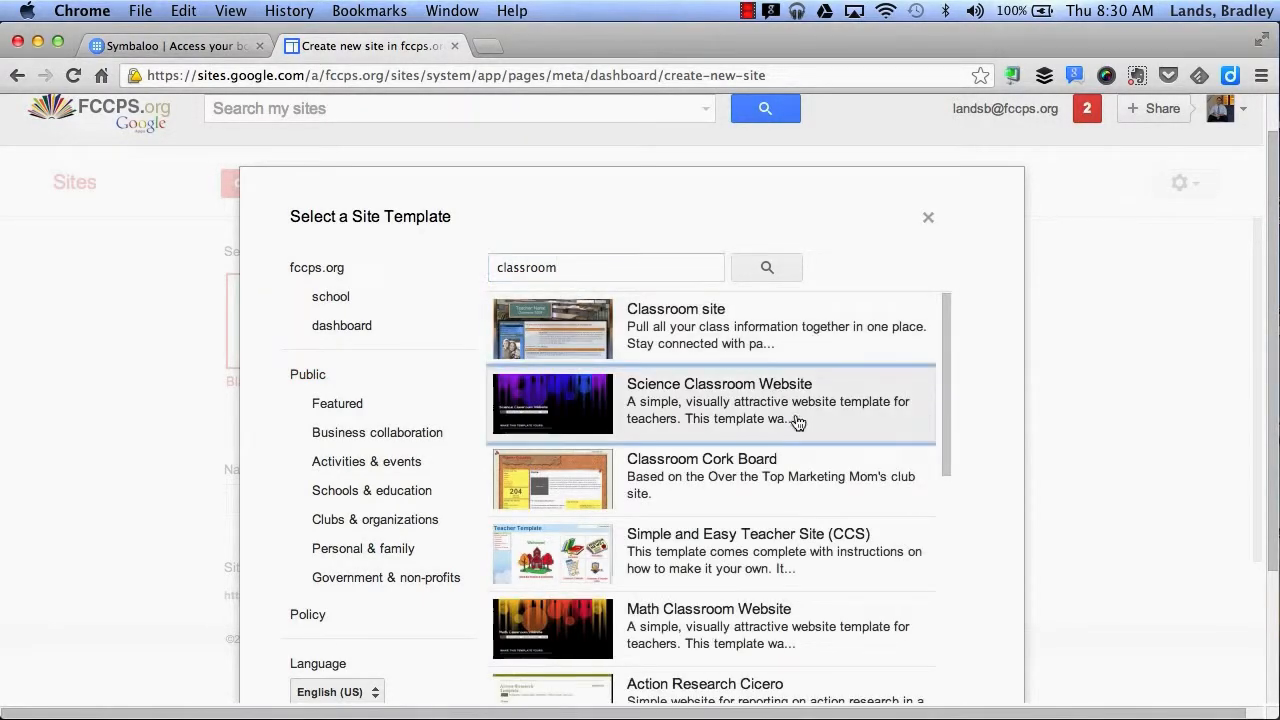
{"action": "scroll", "coordinate": [801, 440], "scroll_direction": "down", "scroll_amount": 5}
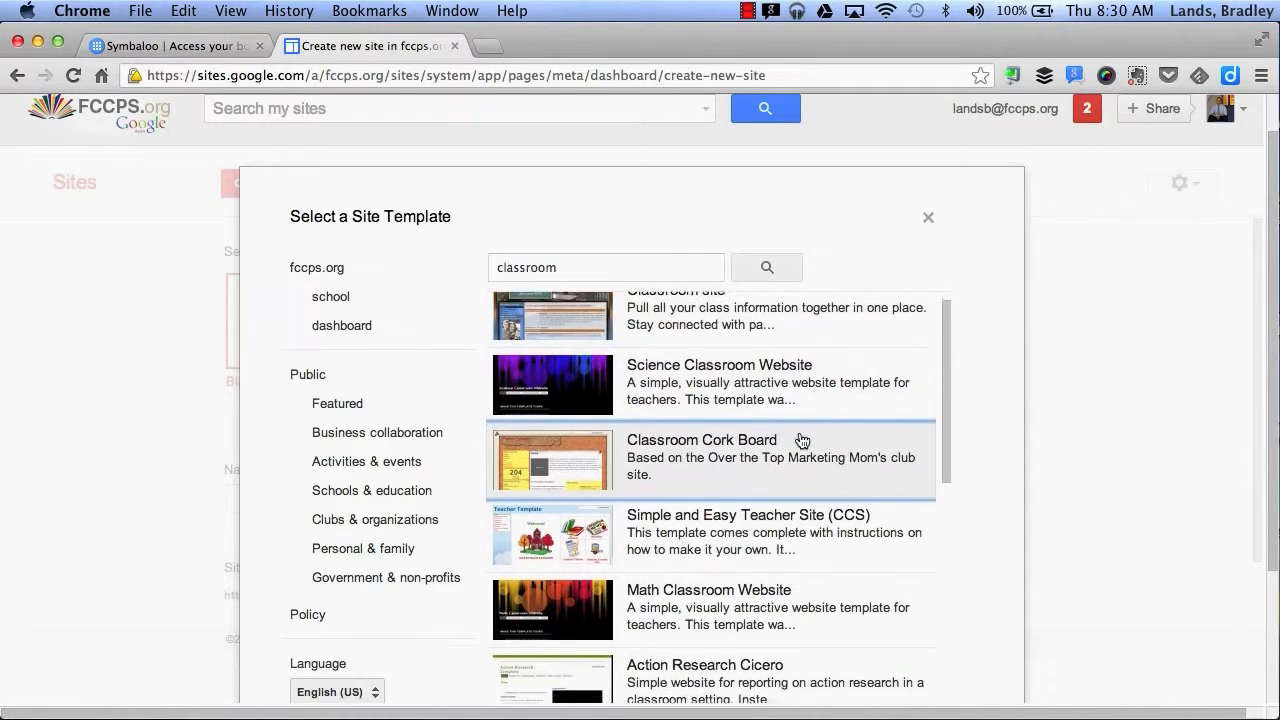
{"action": "scroll", "coordinate": [800, 438], "scroll_direction": "up", "scroll_amount": 5}
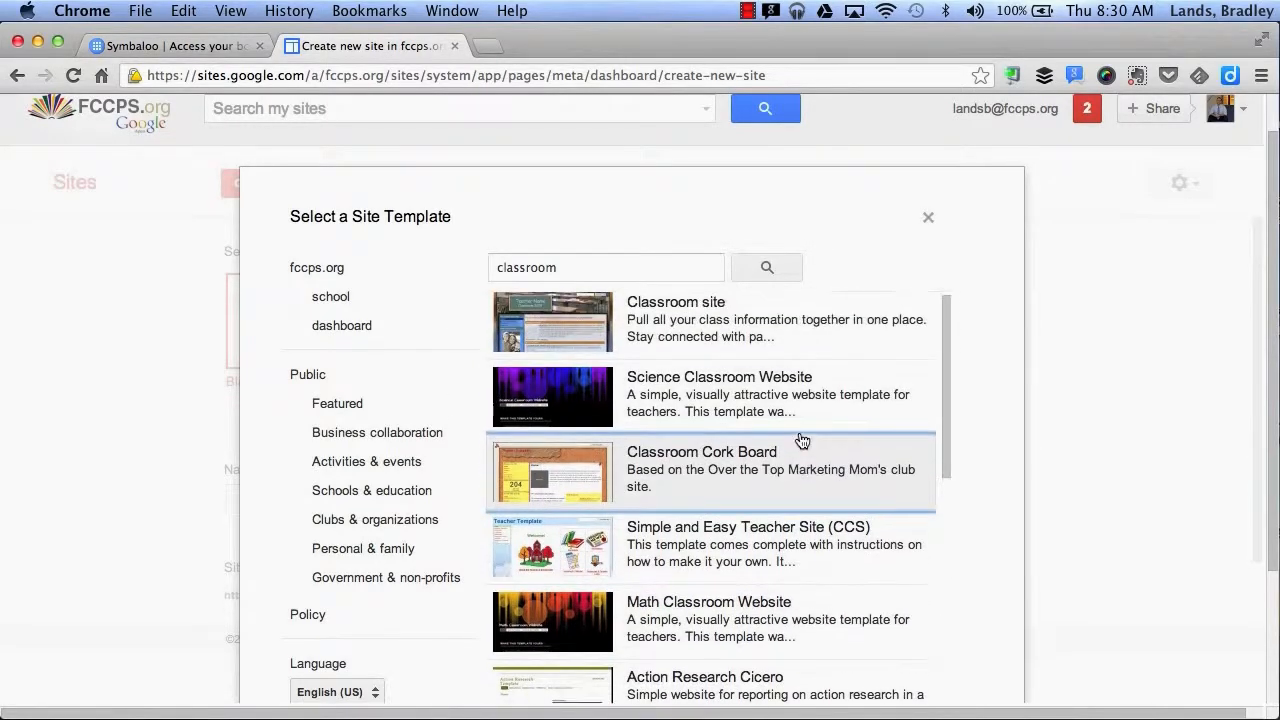
{"action": "scroll", "coordinate": [400, 440], "scroll_direction": "down", "scroll_amount": 5}
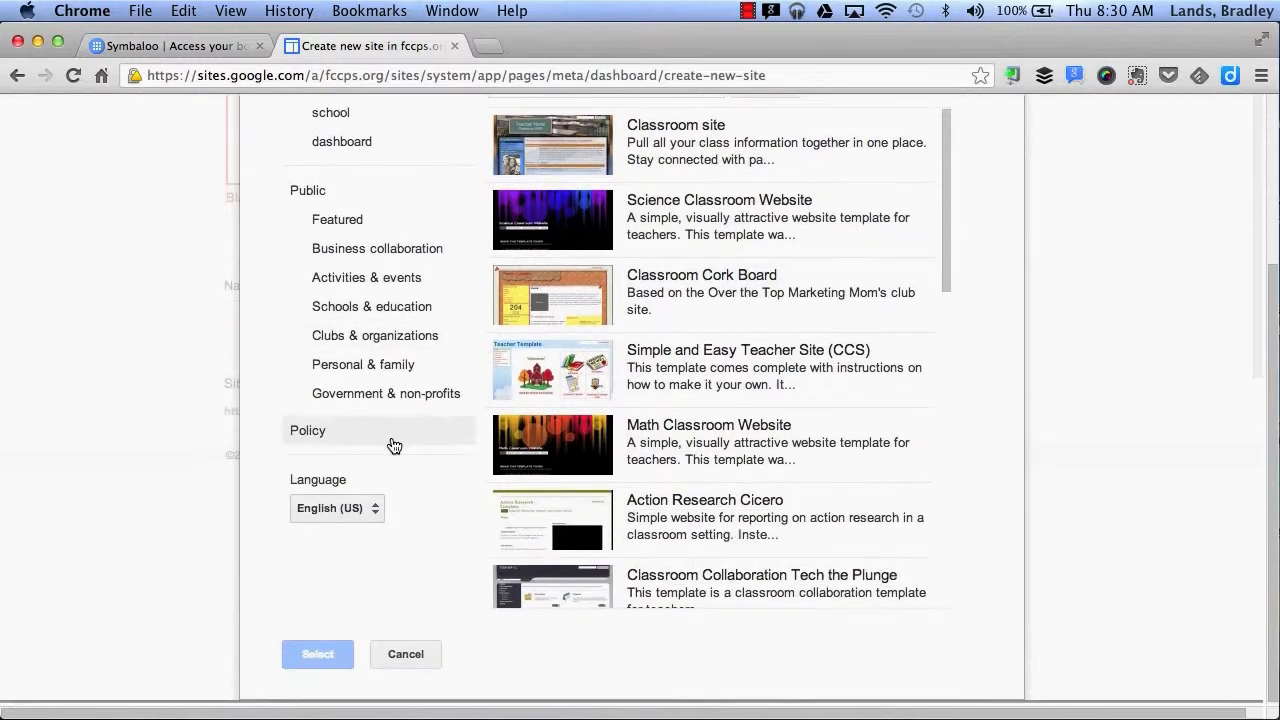
{"action": "left_click", "coordinate": [404, 652]}
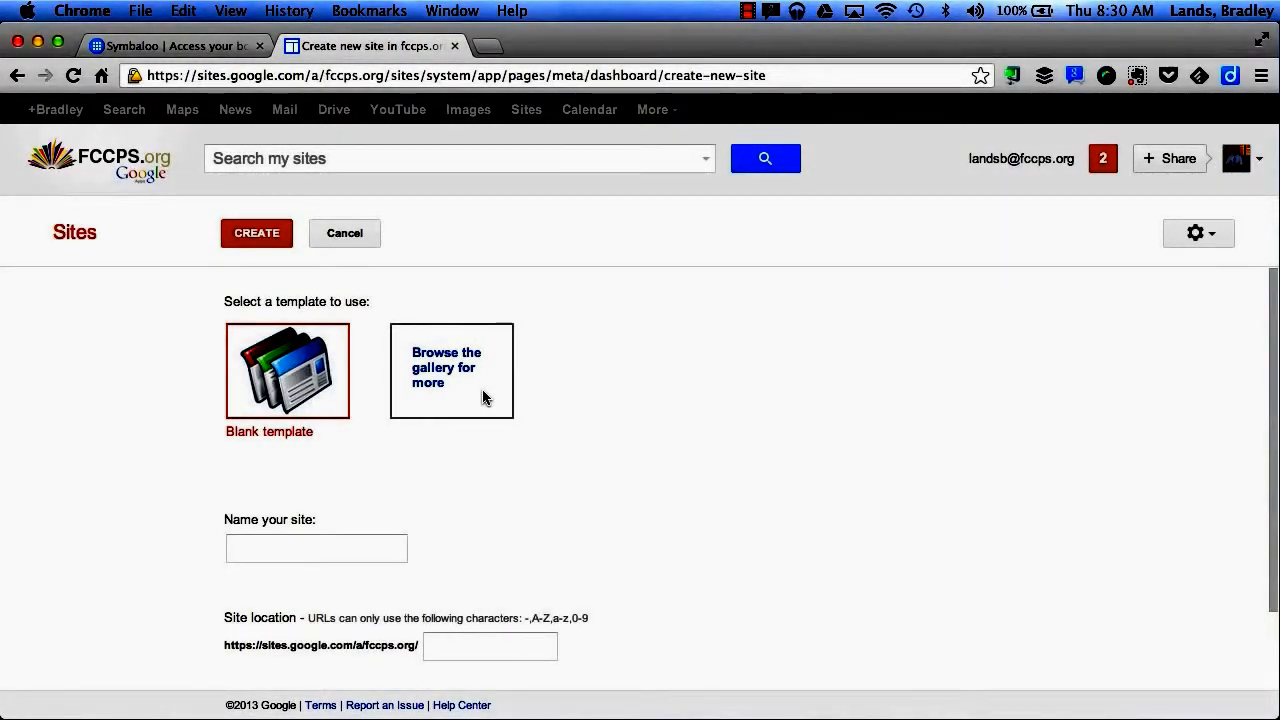
Name the new site "My Google Site", keeping the blank template.
{"action": "scroll", "coordinate": [400, 430], "scroll_direction": "down", "scroll_amount": 2}
{"action": "left_click", "coordinate": [310, 450]}
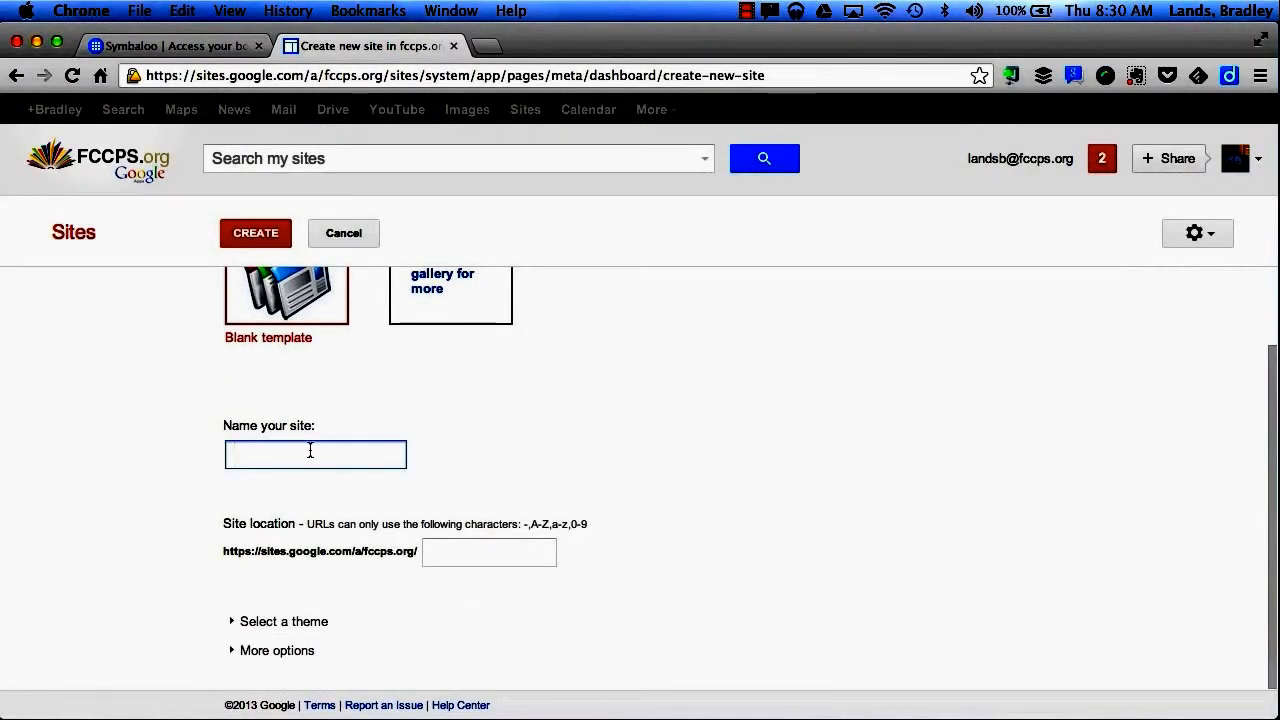
{"action": "type", "text": "My Google Site"}
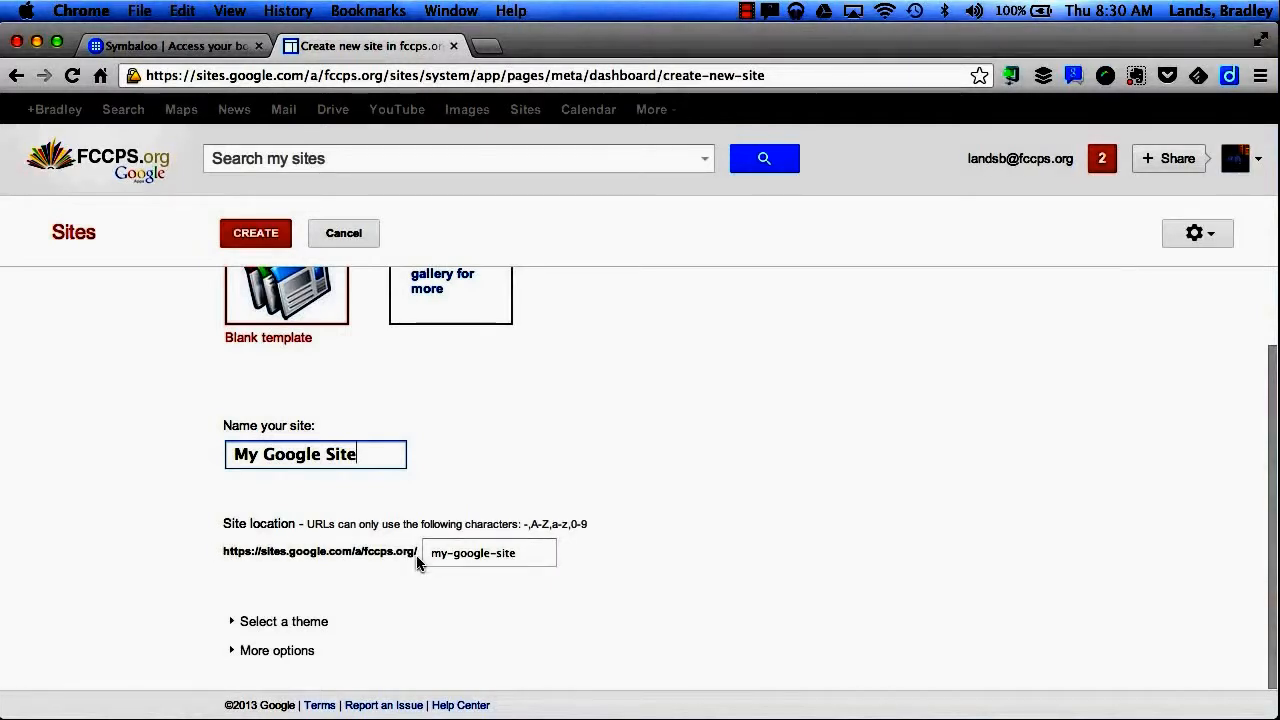
Expand the theme choices, look through them and choose the Notebook theme for the site.
{"action": "left_click", "coordinate": [252, 618]}
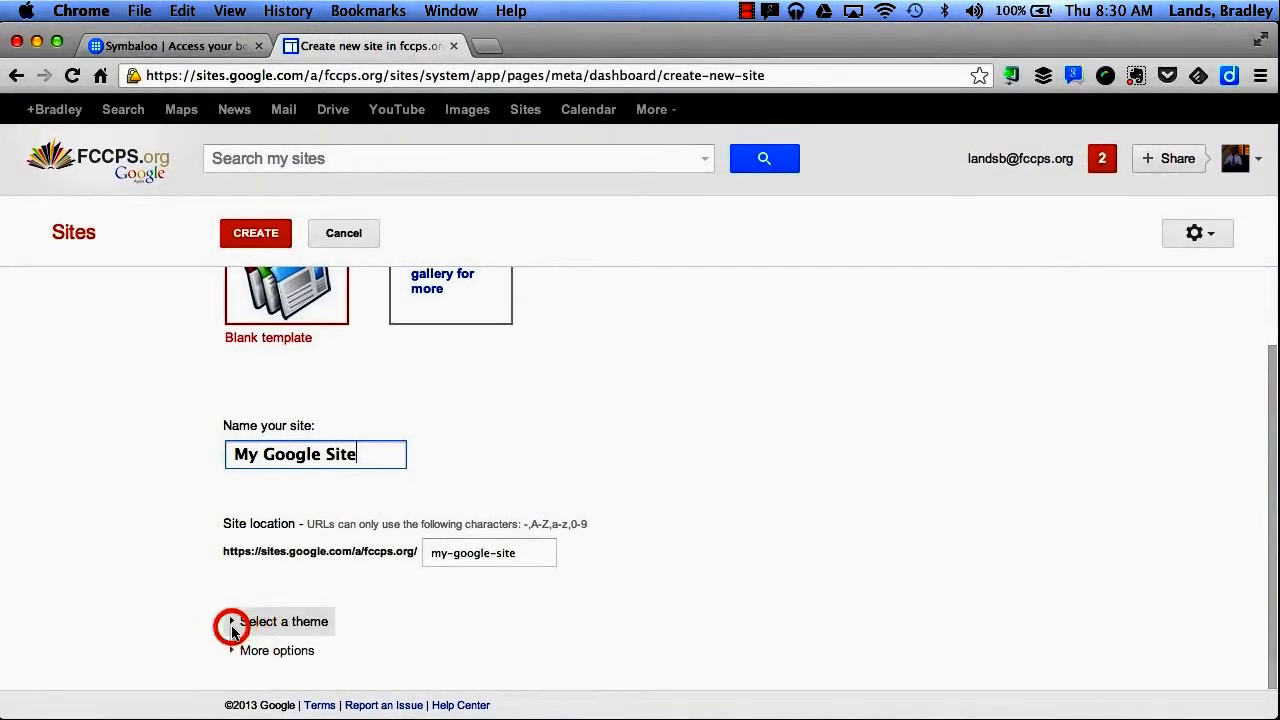
{"action": "scroll", "coordinate": [629, 635], "scroll_direction": "down", "scroll_amount": 5}
{"action": "scroll", "coordinate": [631, 639], "scroll_direction": "down", "scroll_amount": 10}
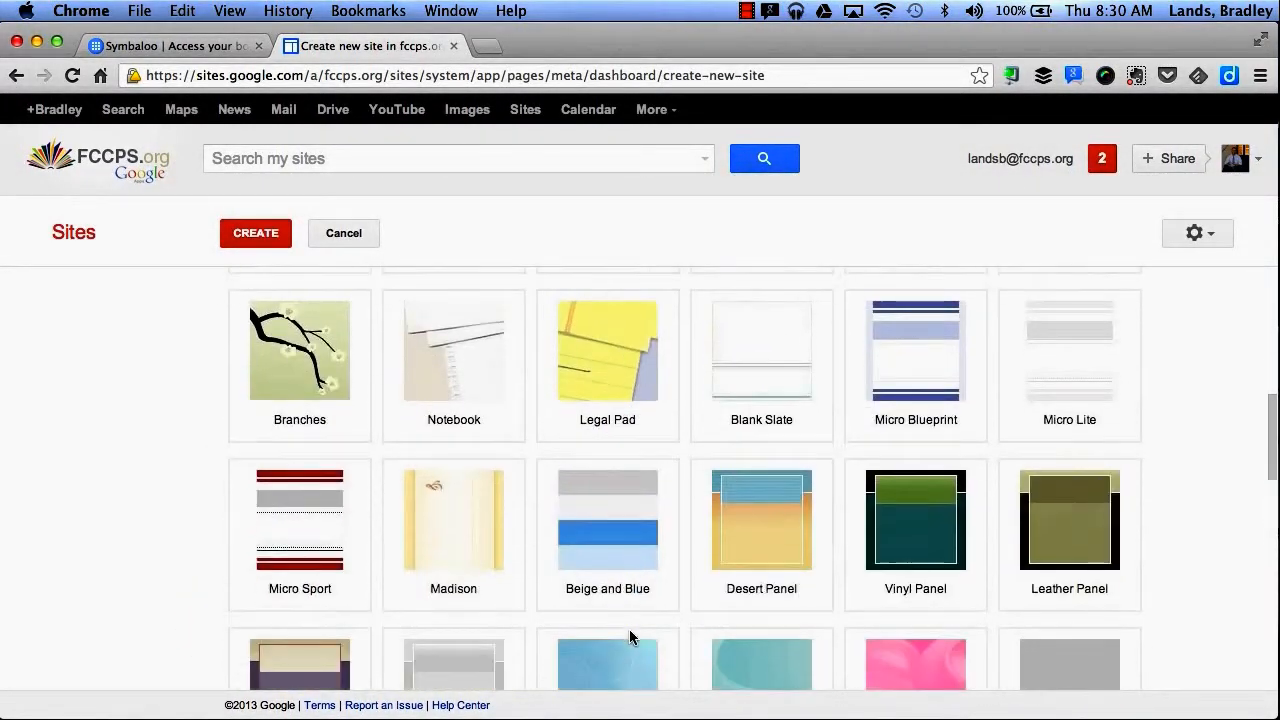
{"action": "scroll", "coordinate": [631, 639], "scroll_direction": "down", "scroll_amount": 3}
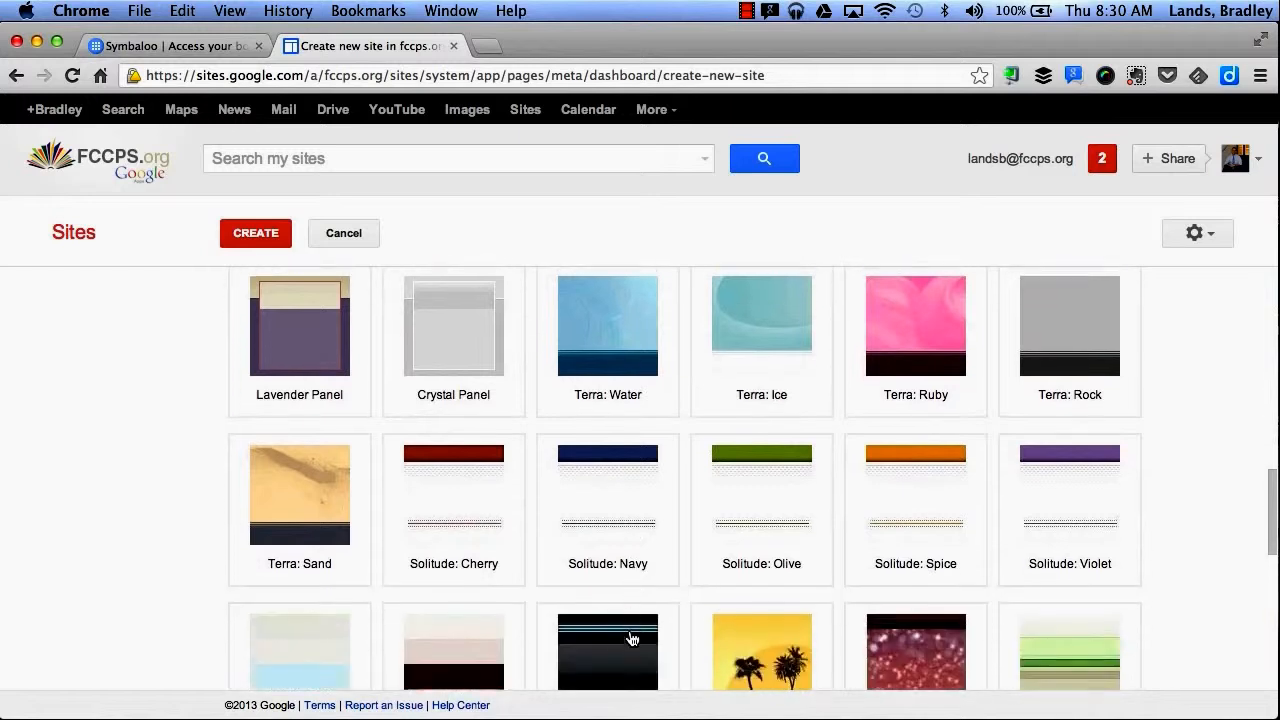
{"action": "scroll", "coordinate": [632, 639], "scroll_direction": "up", "scroll_amount": 3}
{"action": "scroll", "coordinate": [631, 639], "scroll_direction": "up", "scroll_amount": 3}
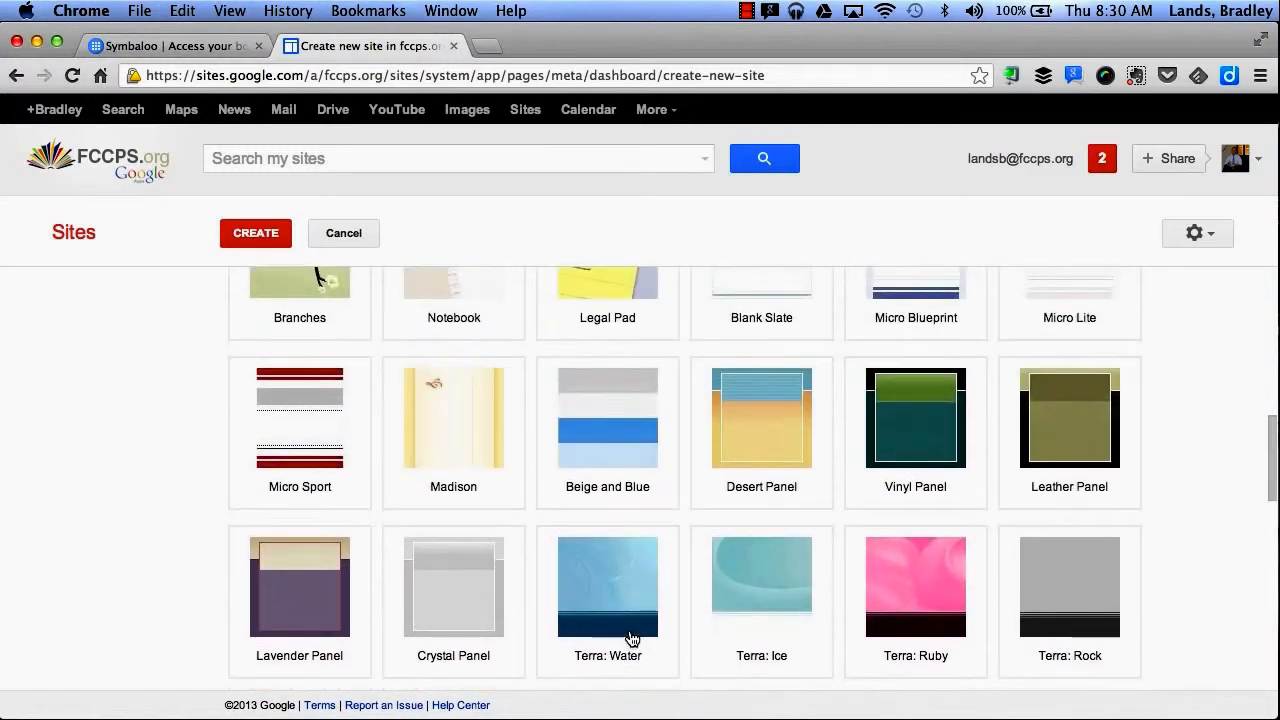
{"action": "scroll", "coordinate": [631, 639], "scroll_direction": "up", "scroll_amount": 3}
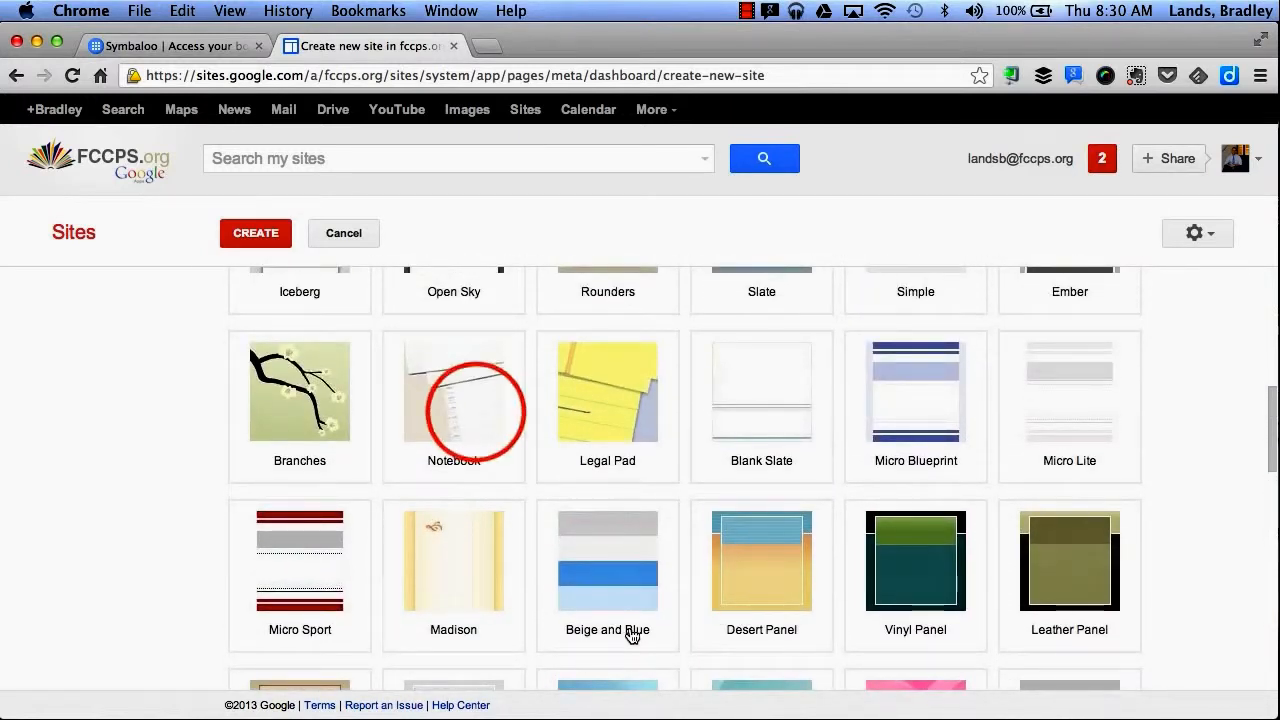
{"action": "left_click", "coordinate": [478, 420]}
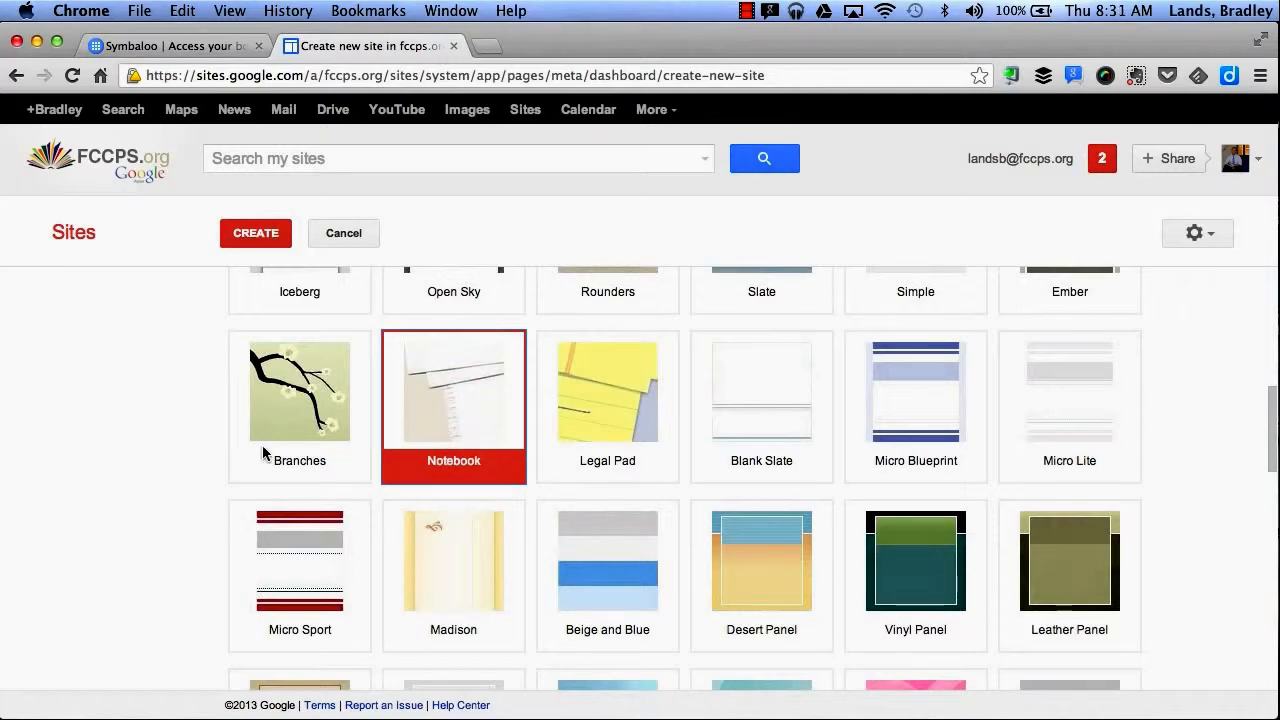
Expand the additional site options and enter "school, education," as the site categories, leaving the description blank.
{"action": "scroll", "coordinate": [74, 500], "scroll_direction": "down", "scroll_amount": 20}
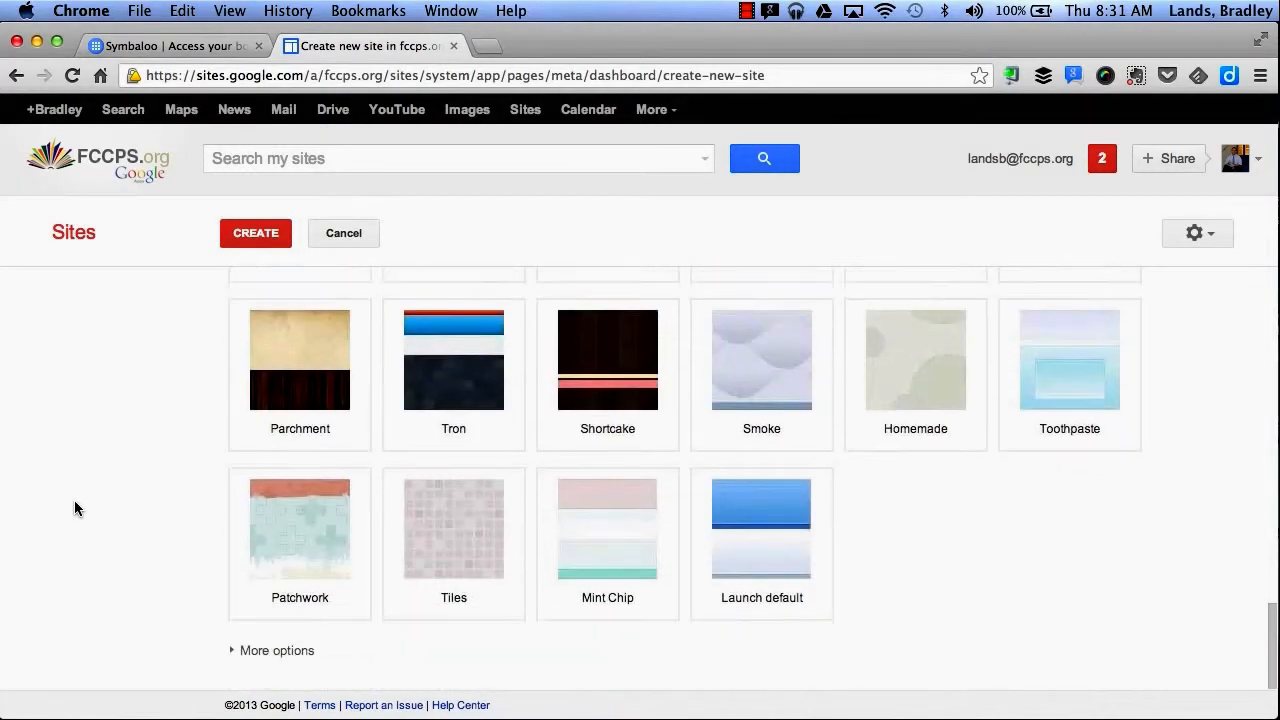
{"action": "left_click", "coordinate": [235, 652]}
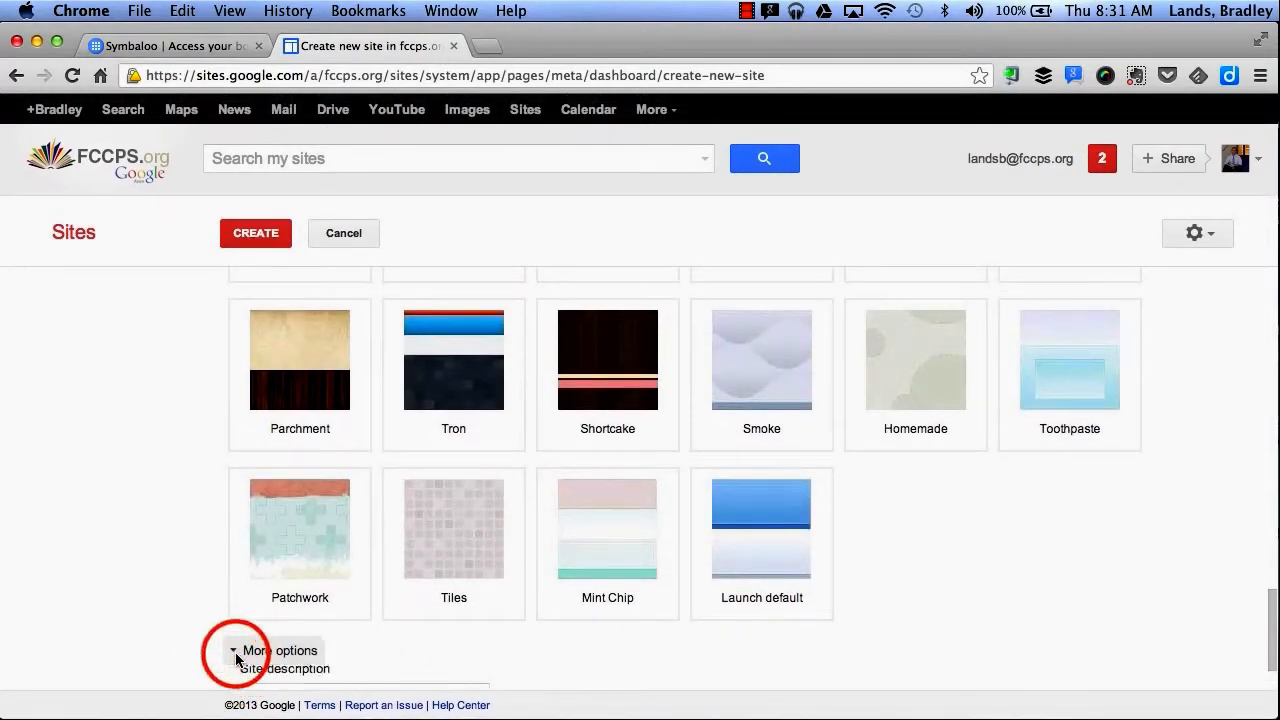
{"action": "scroll", "coordinate": [235, 655], "scroll_direction": "down", "scroll_amount": 3}
{"action": "left_click", "coordinate": [282, 509]}
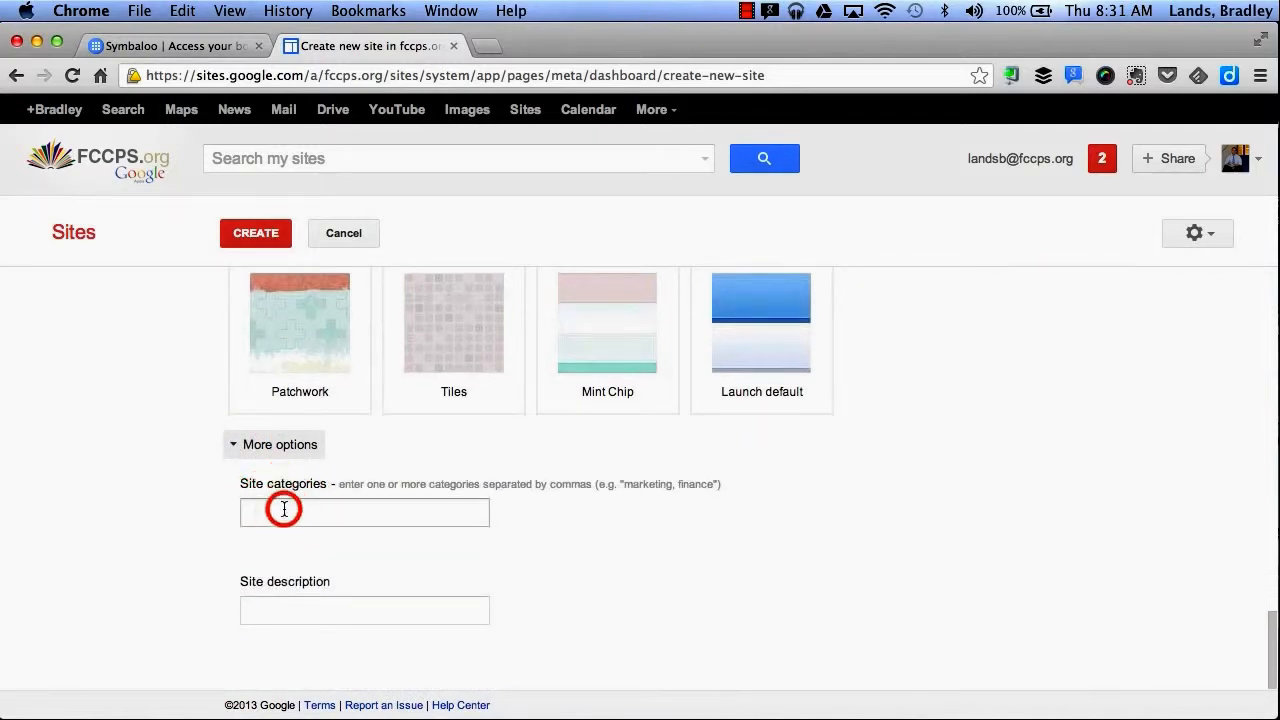
{"action": "type", "text": "school, education,"}
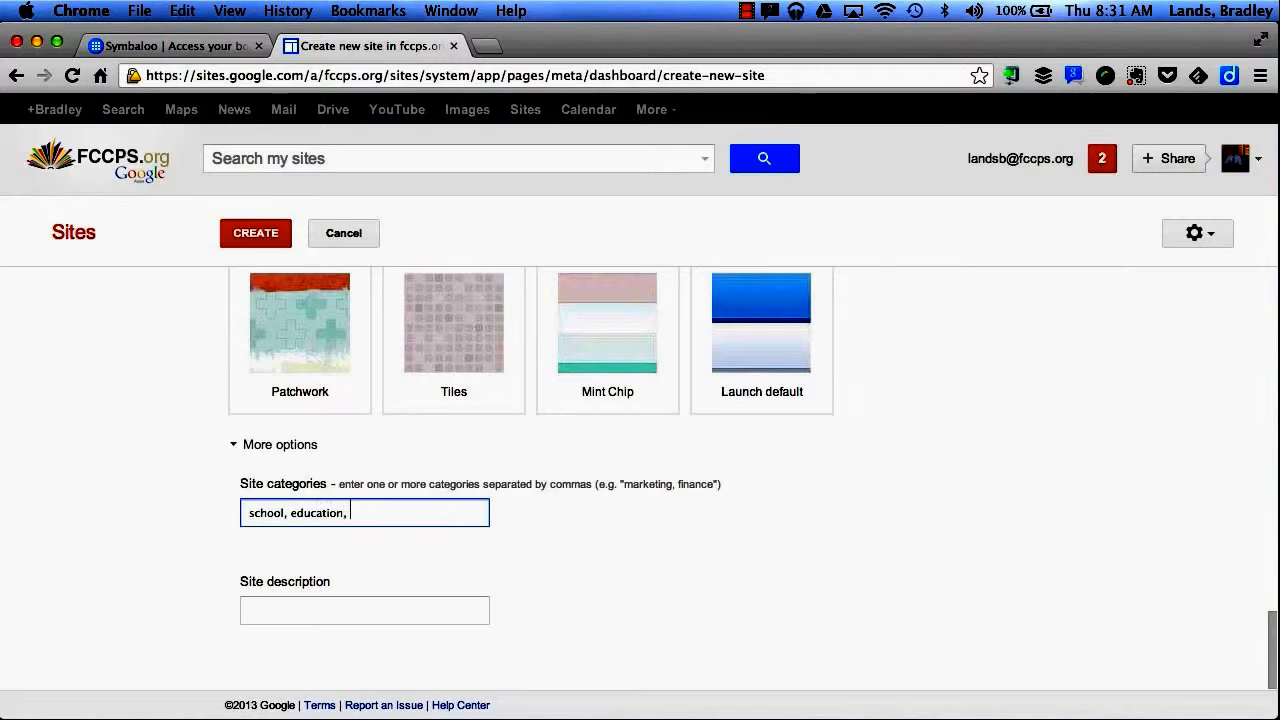
{"action": "left_click", "coordinate": [249, 617]}
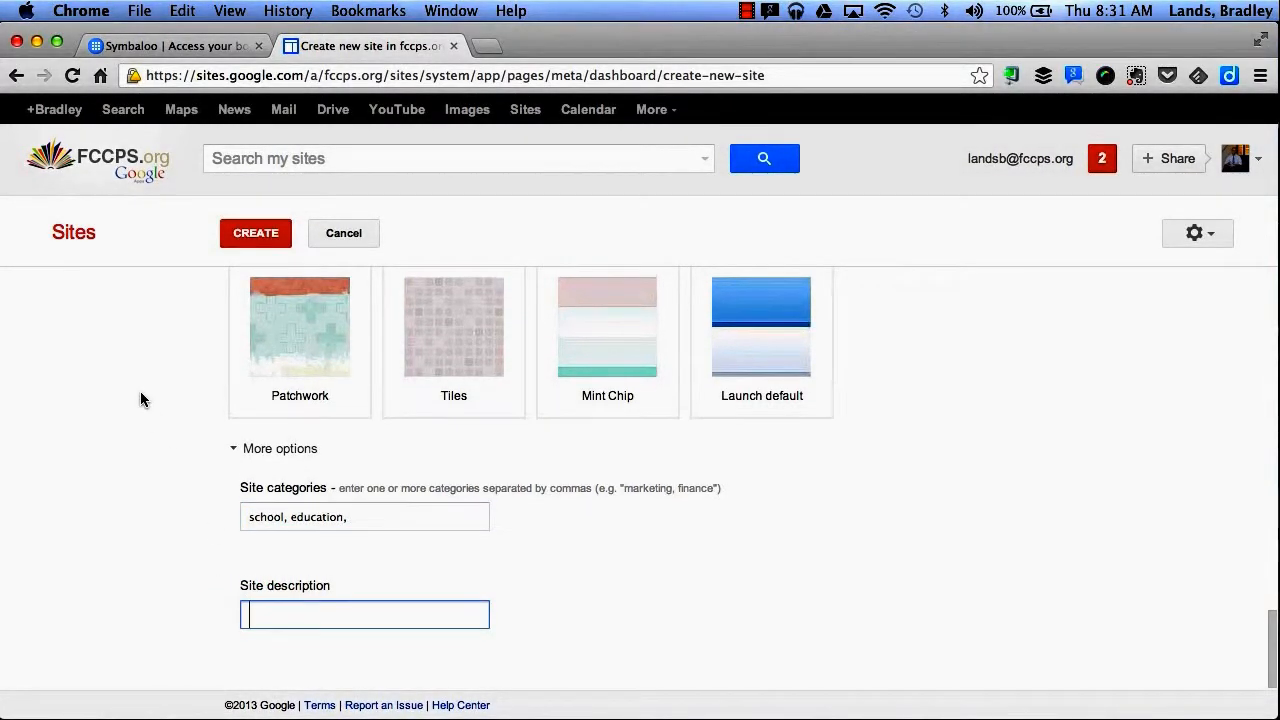
Create the site with the entered name, theme and categories.
{"action": "scroll", "coordinate": [140, 391], "scroll_direction": "up", "scroll_amount": 10}
{"action": "scroll", "coordinate": [140, 400], "scroll_direction": "up", "scroll_amount": 5}
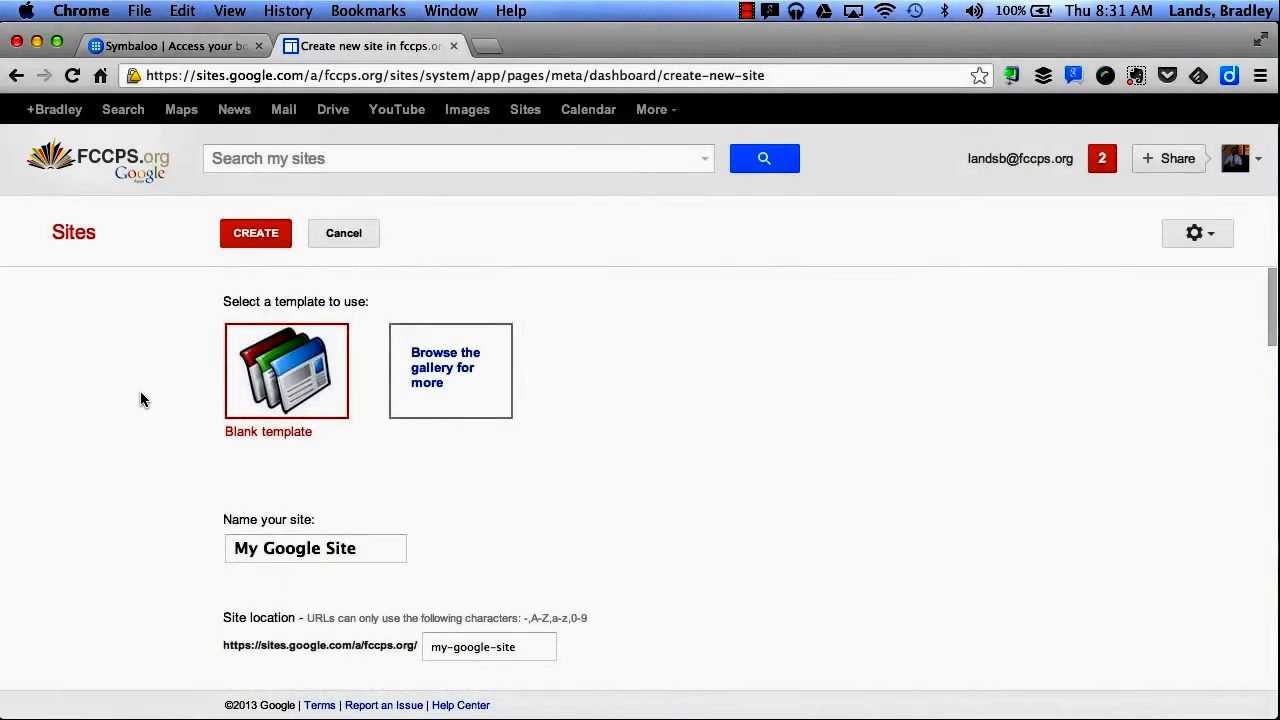
{"action": "left_click", "coordinate": [266, 233]}
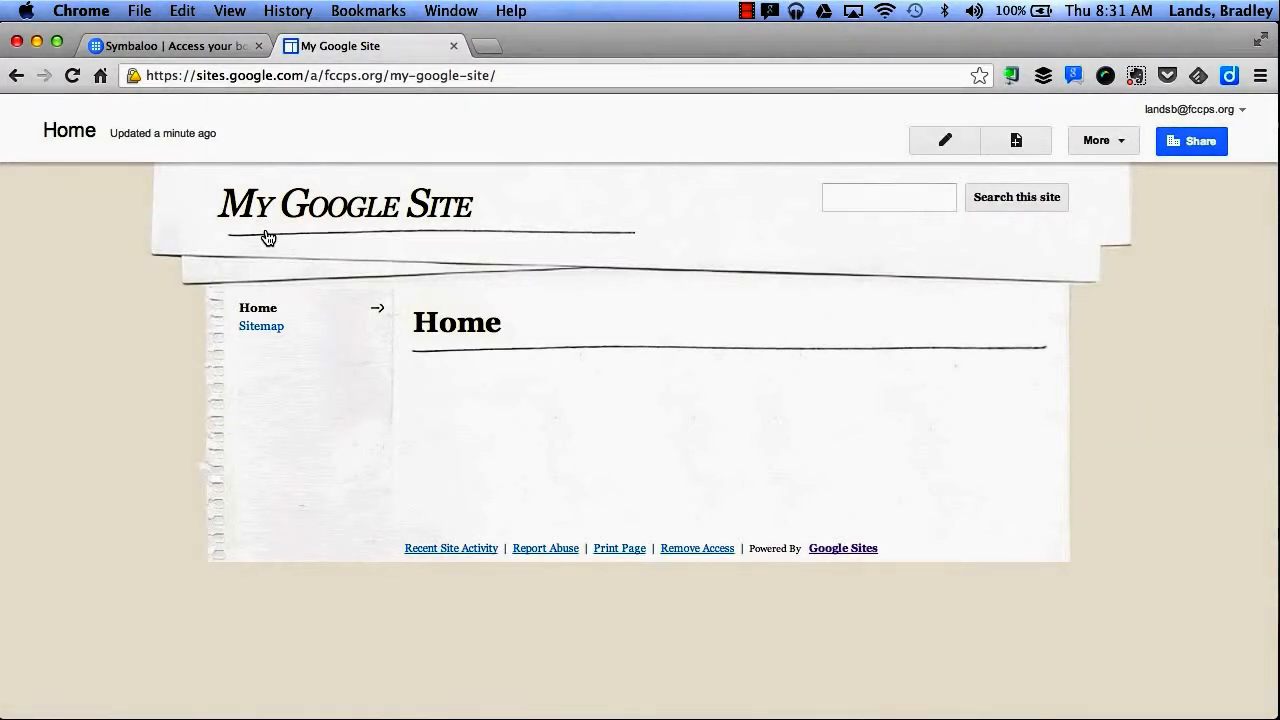
Edit the home page with the body text "I can type in text" and the title "Google Site", and save it.
{"action": "left_click", "coordinate": [927, 146]}
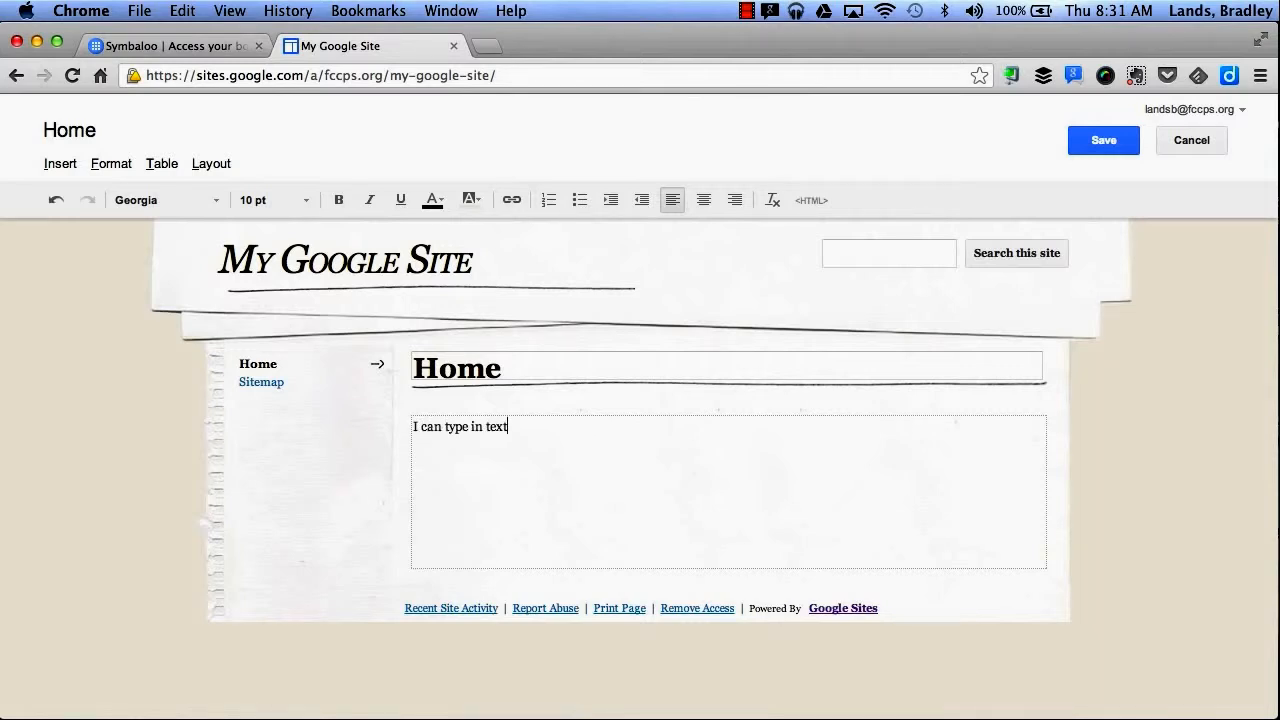
{"action": "double_click", "coordinate": [460, 368]}
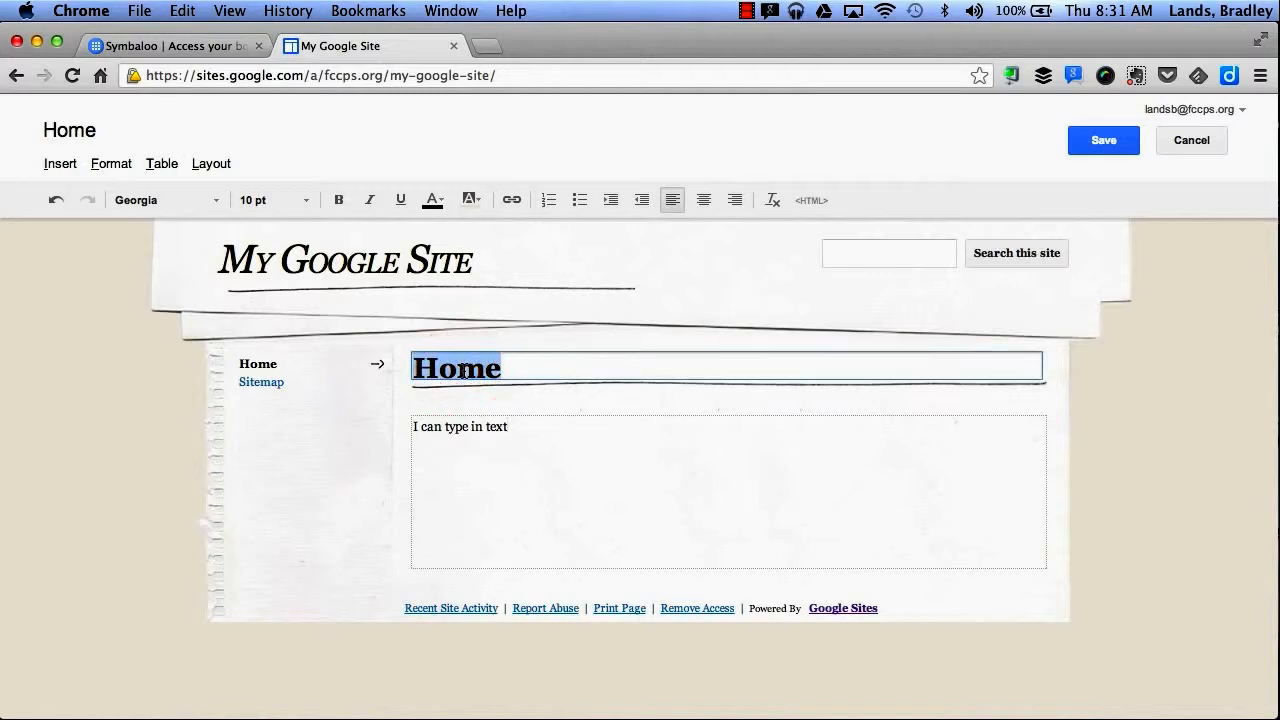
{"action": "type", "text": "Google Site"}
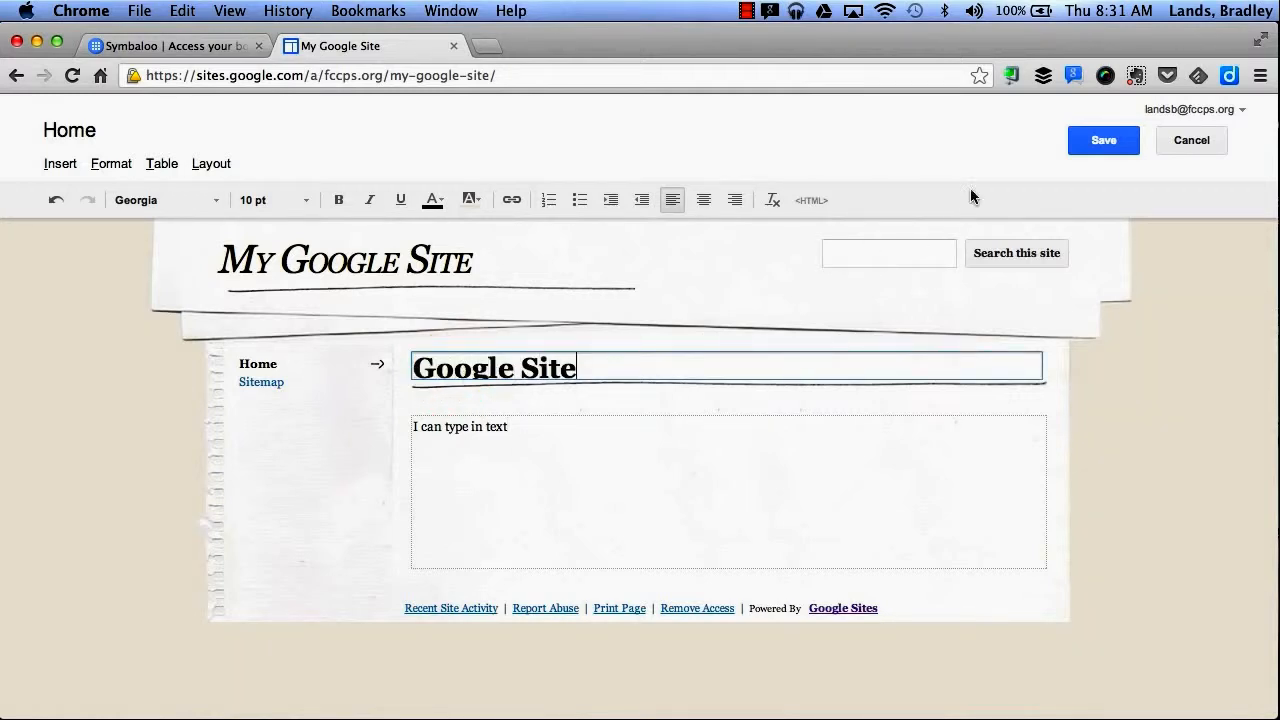
{"action": "left_click", "coordinate": [1101, 141]}
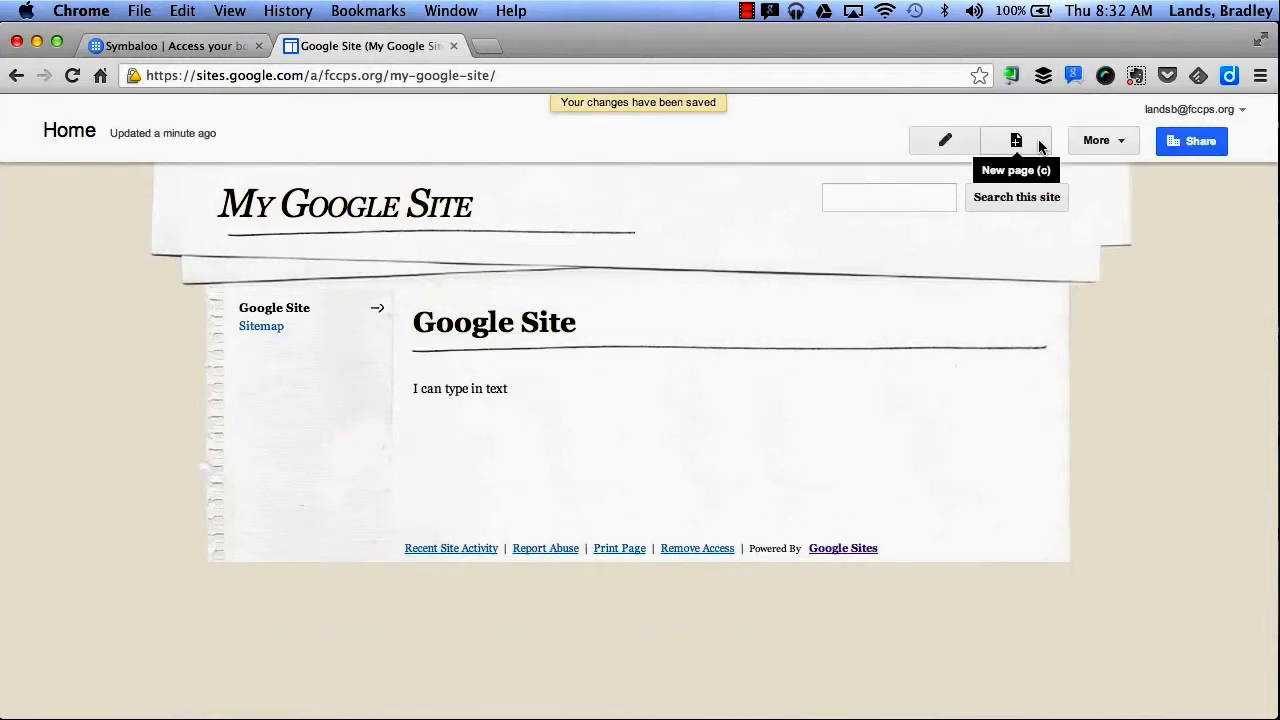
Start a new page in the site and name it "Directions".
{"action": "left_click", "coordinate": [1016, 141]}
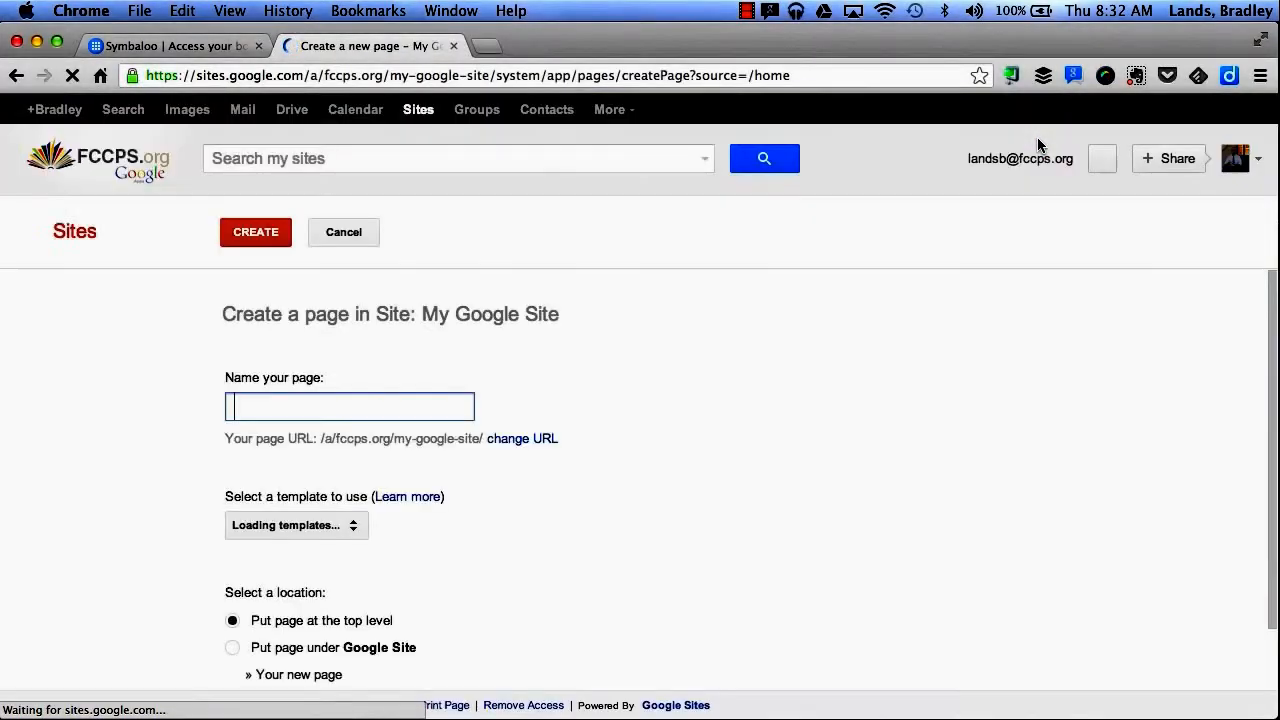
{"action": "left_click", "coordinate": [312, 401]}
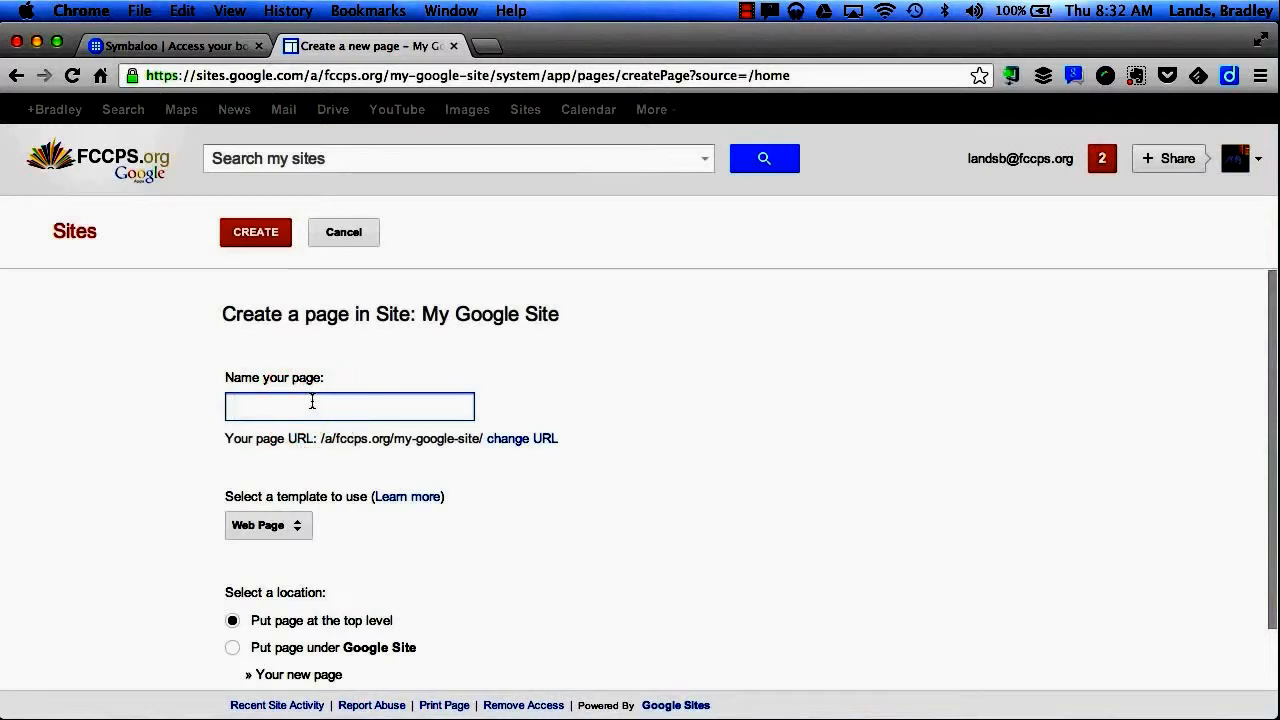
{"action": "type", "text": "Directions"}
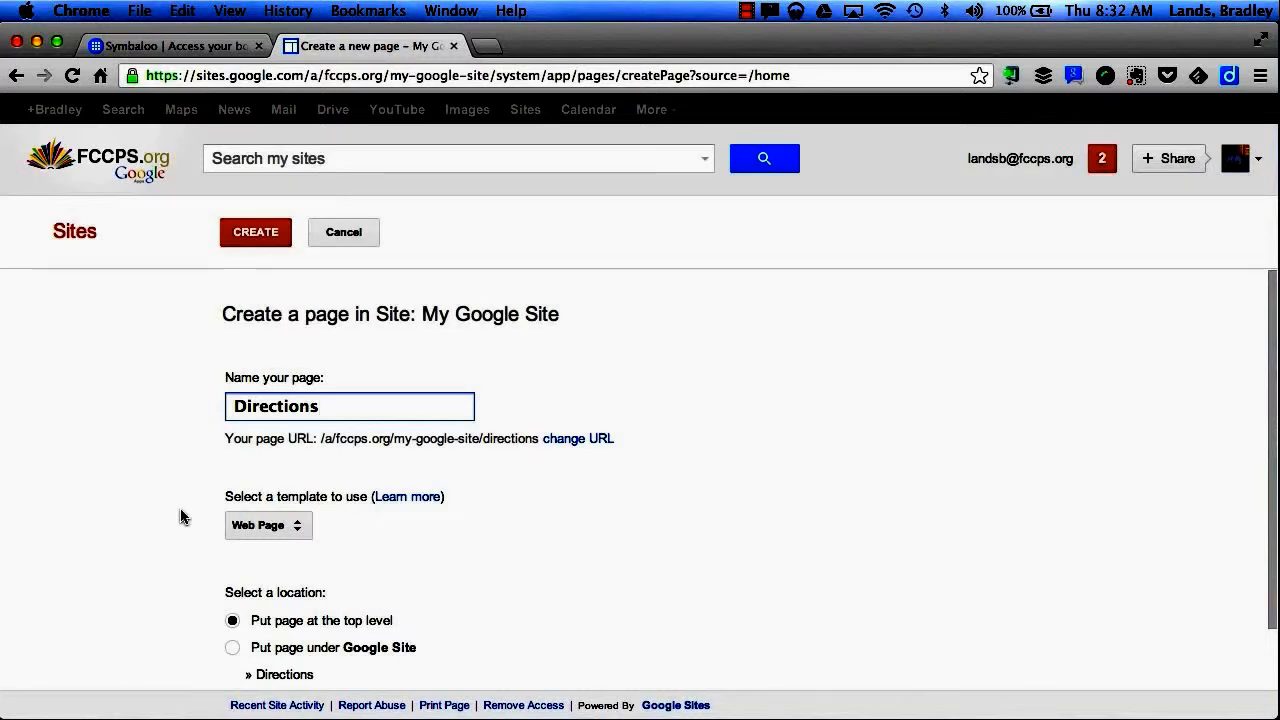
Choose the Web Page template for the Directions page, keep it at the top level and create the page.
{"action": "scroll", "coordinate": [180, 517], "scroll_direction": "down", "scroll_amount": 1}
{"action": "left_click", "coordinate": [273, 477]}
{"action": "left_click", "coordinate": [273, 477]}
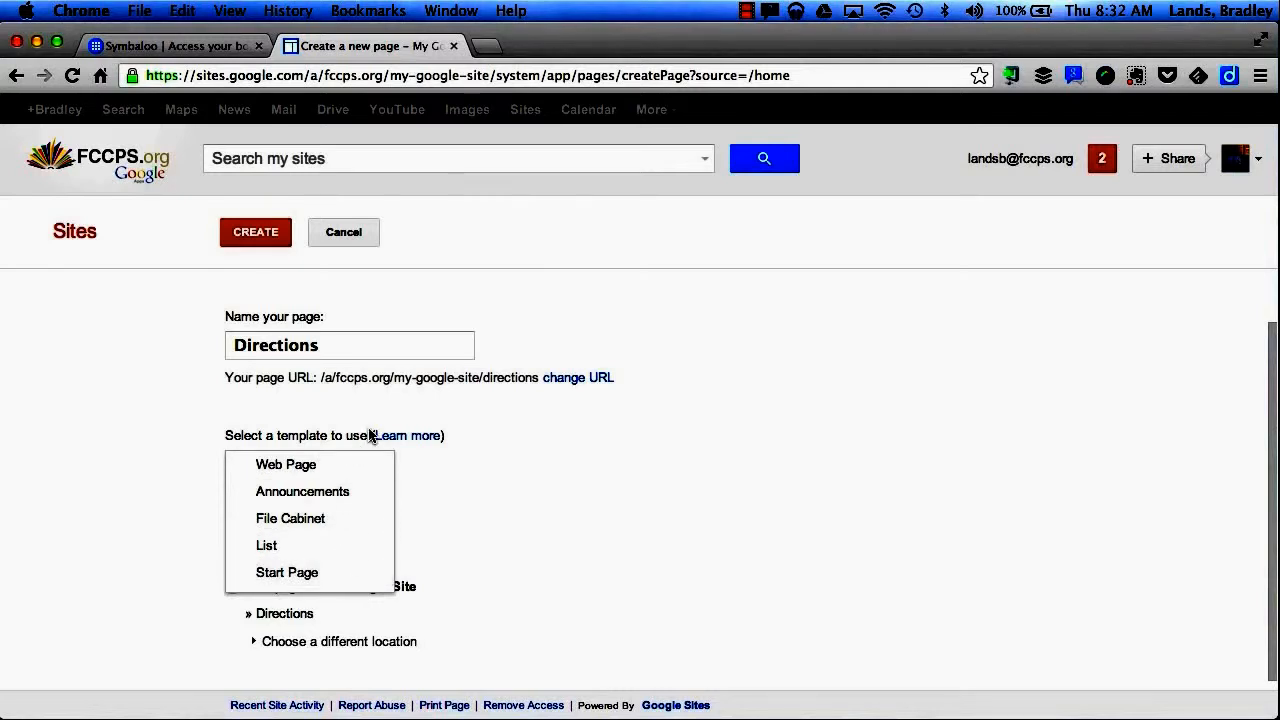
{"action": "left_click", "coordinate": [362, 464]}
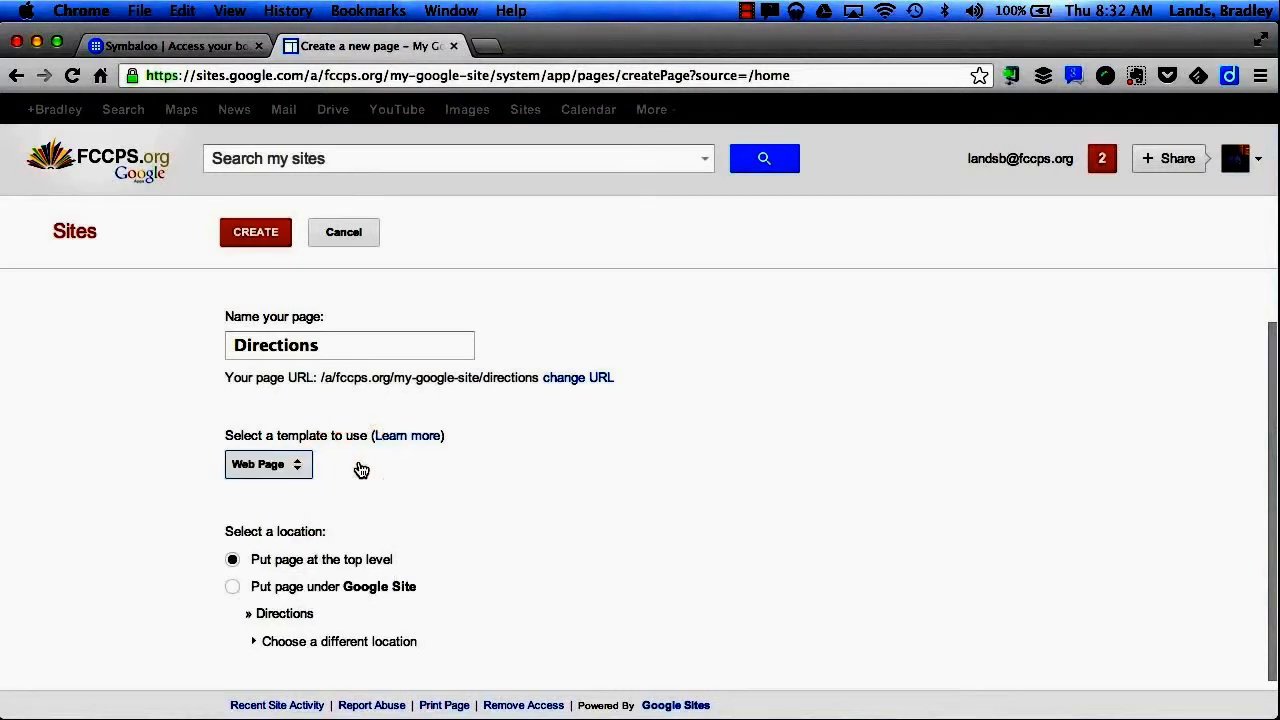
{"action": "scroll", "coordinate": [493, 475], "scroll_direction": "down", "scroll_amount": 1}
{"action": "scroll", "coordinate": [493, 475], "scroll_direction": "up", "scroll_amount": 2}
{"action": "left_click", "coordinate": [258, 230]}
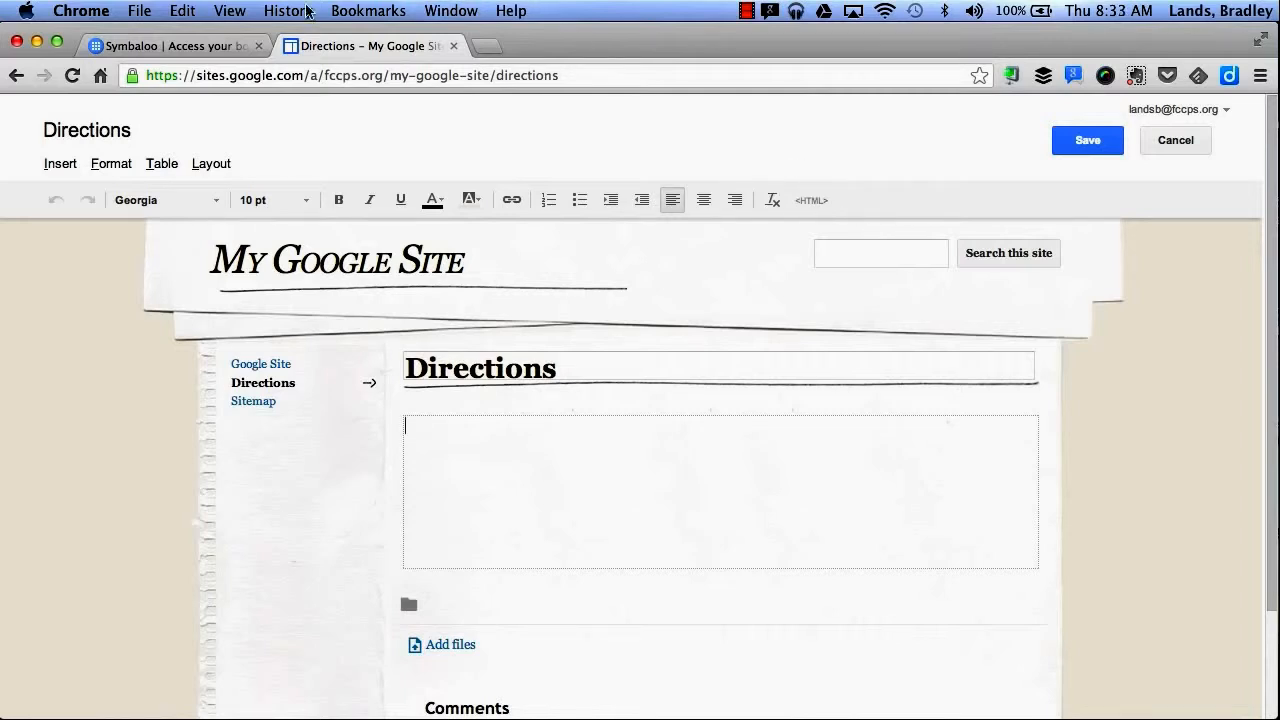
Look through the insertable content for the Directions page, including the YouTube video and image dialogs, without inserting anything.
{"action": "left_click", "coordinate": [60, 164]}
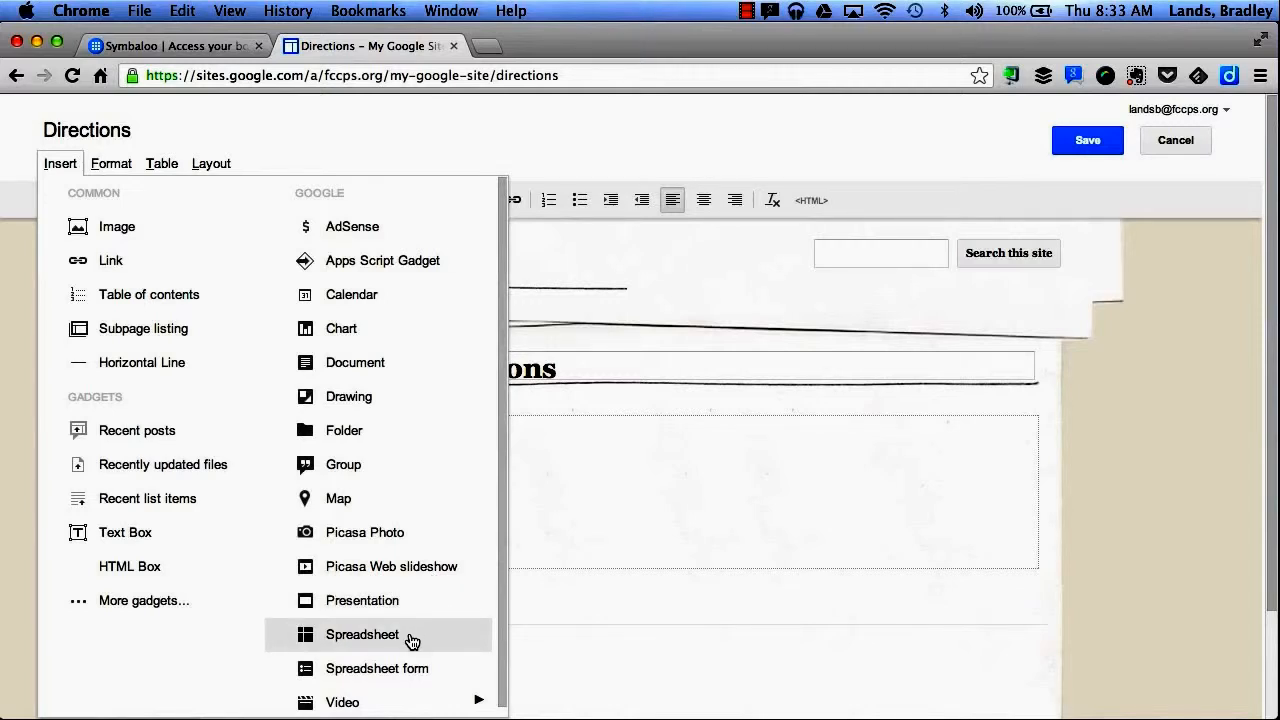
{"action": "mouse_move", "coordinate": [398, 697]}
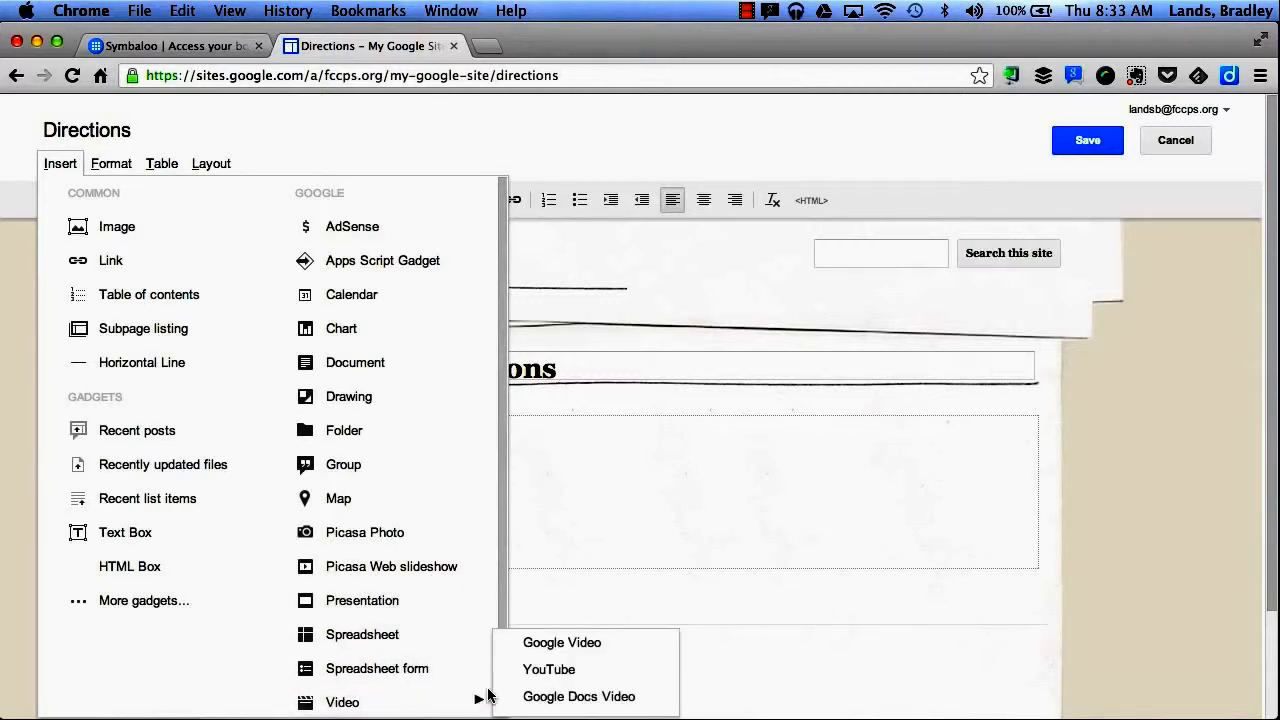
{"action": "left_click", "coordinate": [516, 677]}
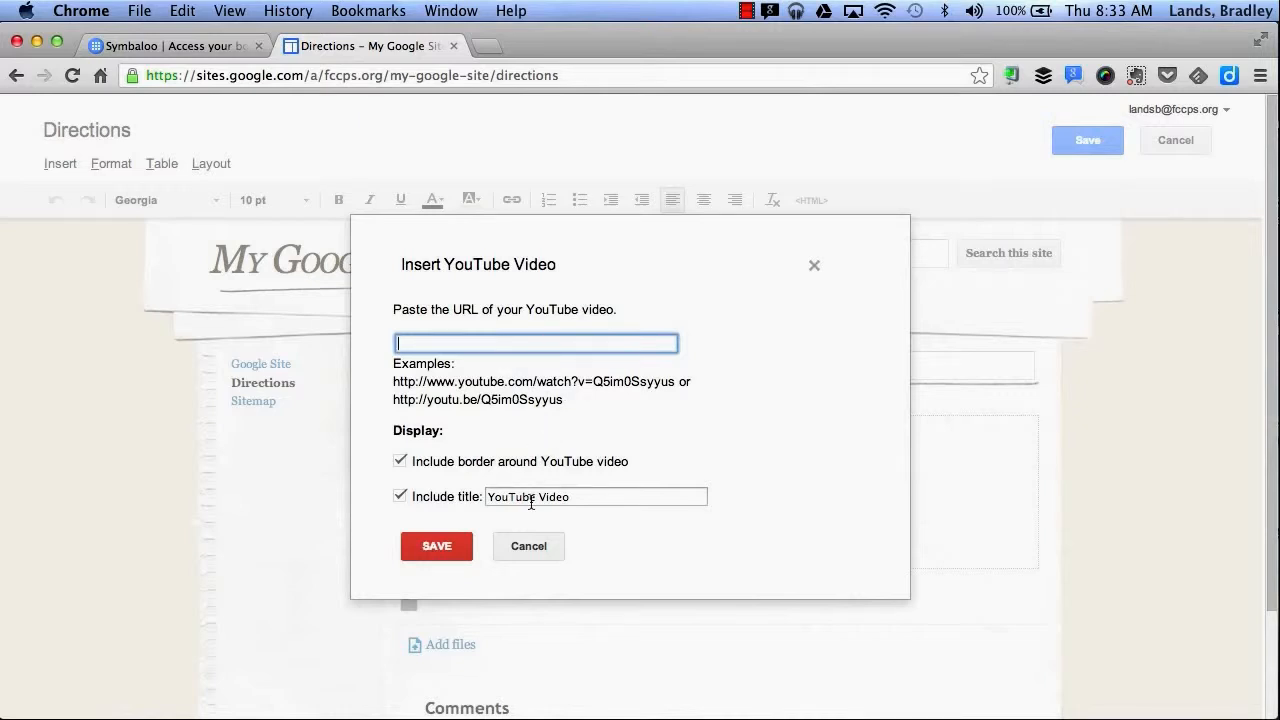
{"action": "left_click", "coordinate": [520, 547]}
{"action": "left_click", "coordinate": [60, 163]}
{"action": "left_click", "coordinate": [135, 227]}
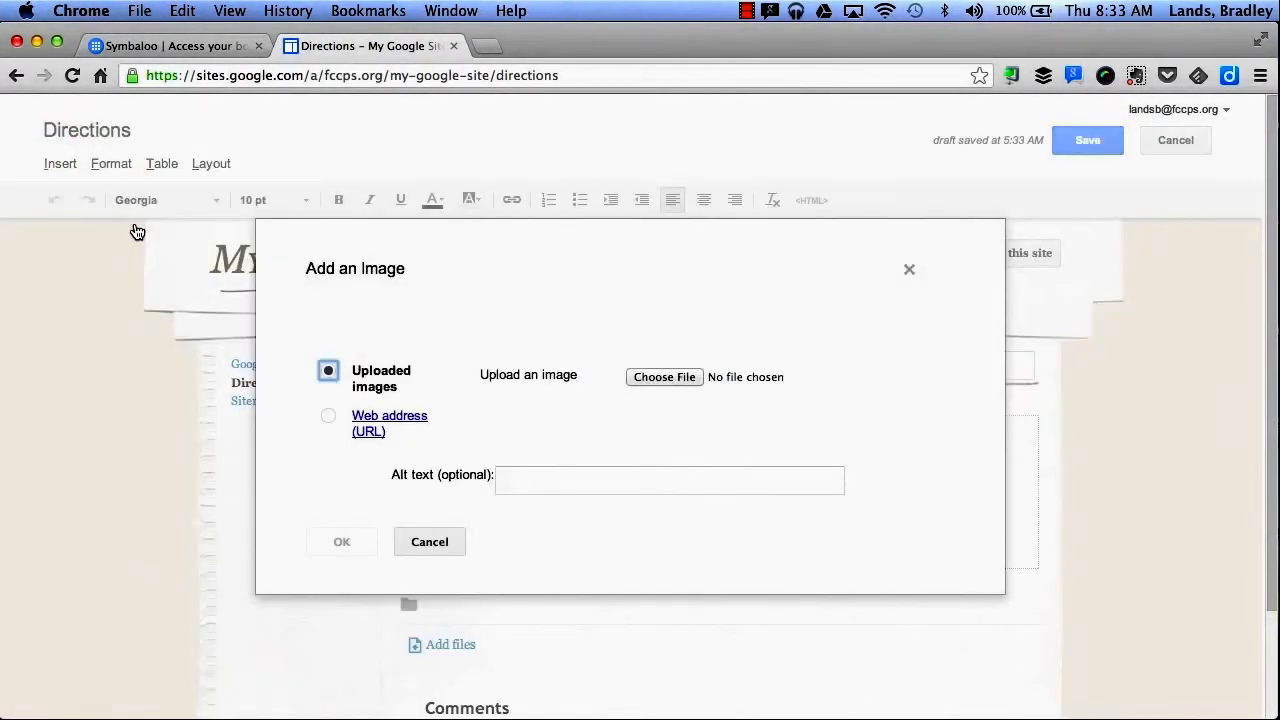
{"action": "left_click", "coordinate": [429, 541]}
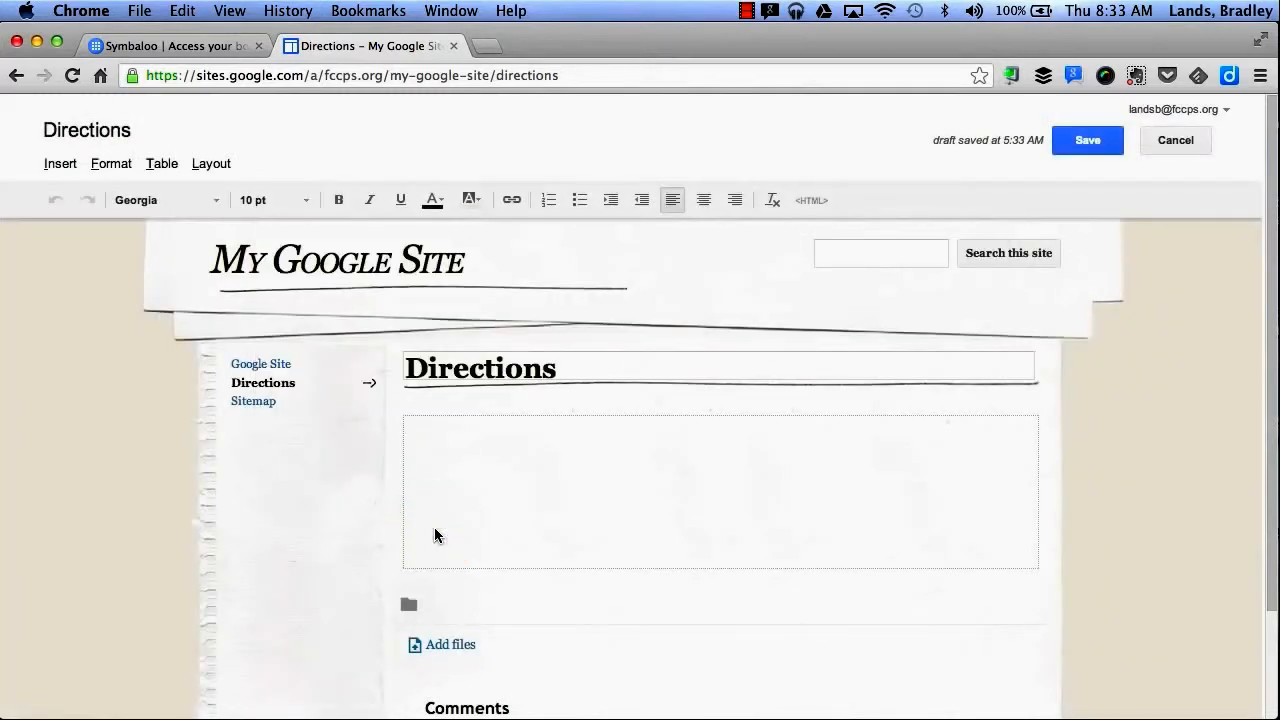
Save the Directions page, then review its page settings and leave them without making changes.
{"action": "left_click", "coordinate": [1088, 141]}
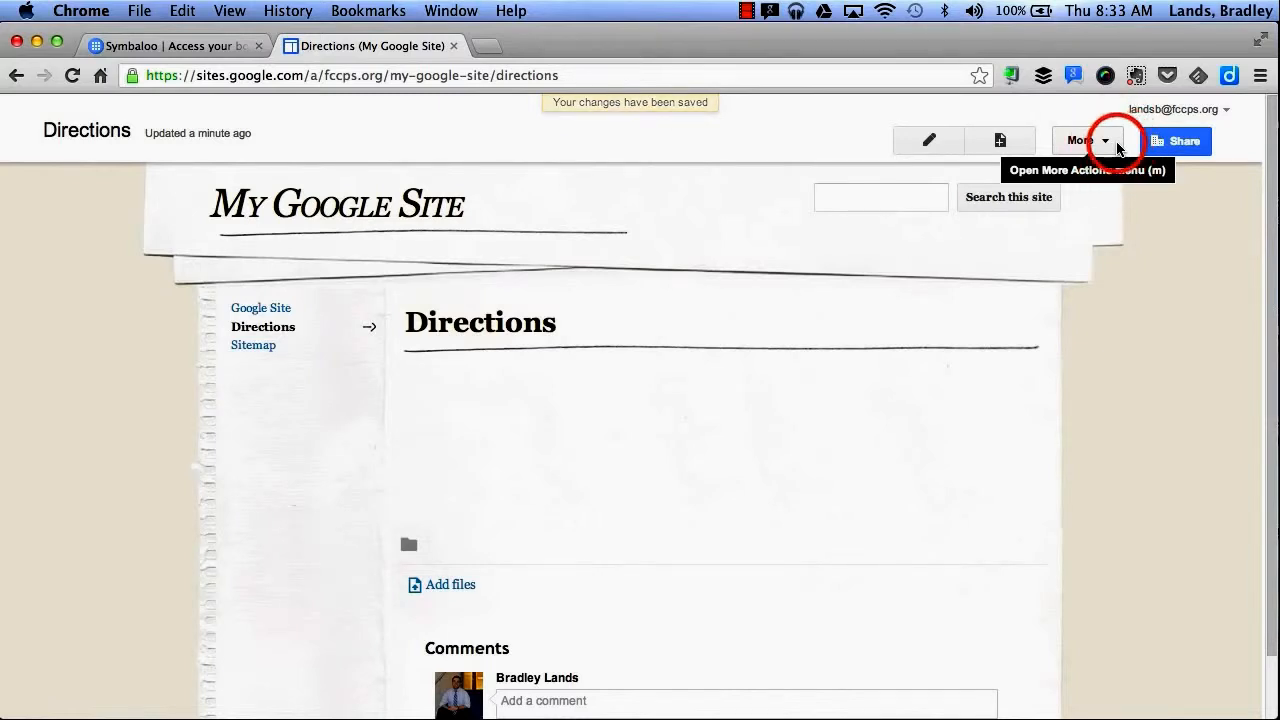
{"action": "left_click", "coordinate": [1117, 148]}
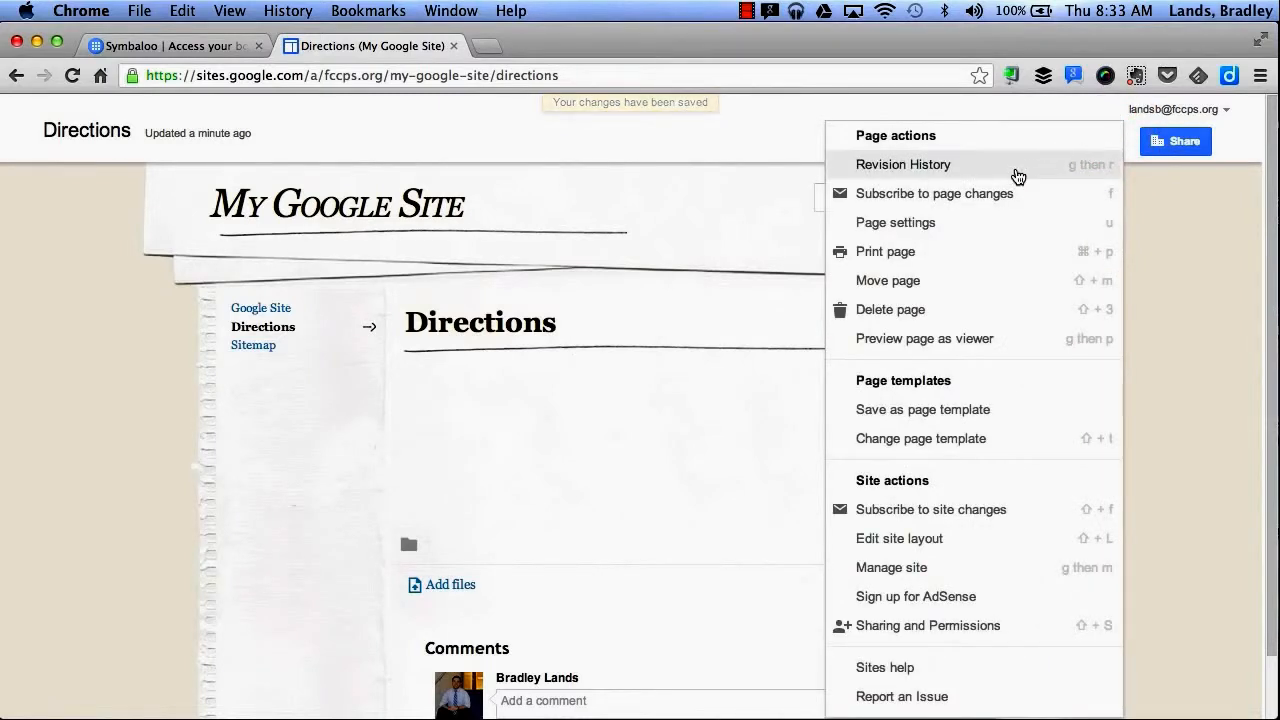
{"action": "left_click", "coordinate": [942, 228]}
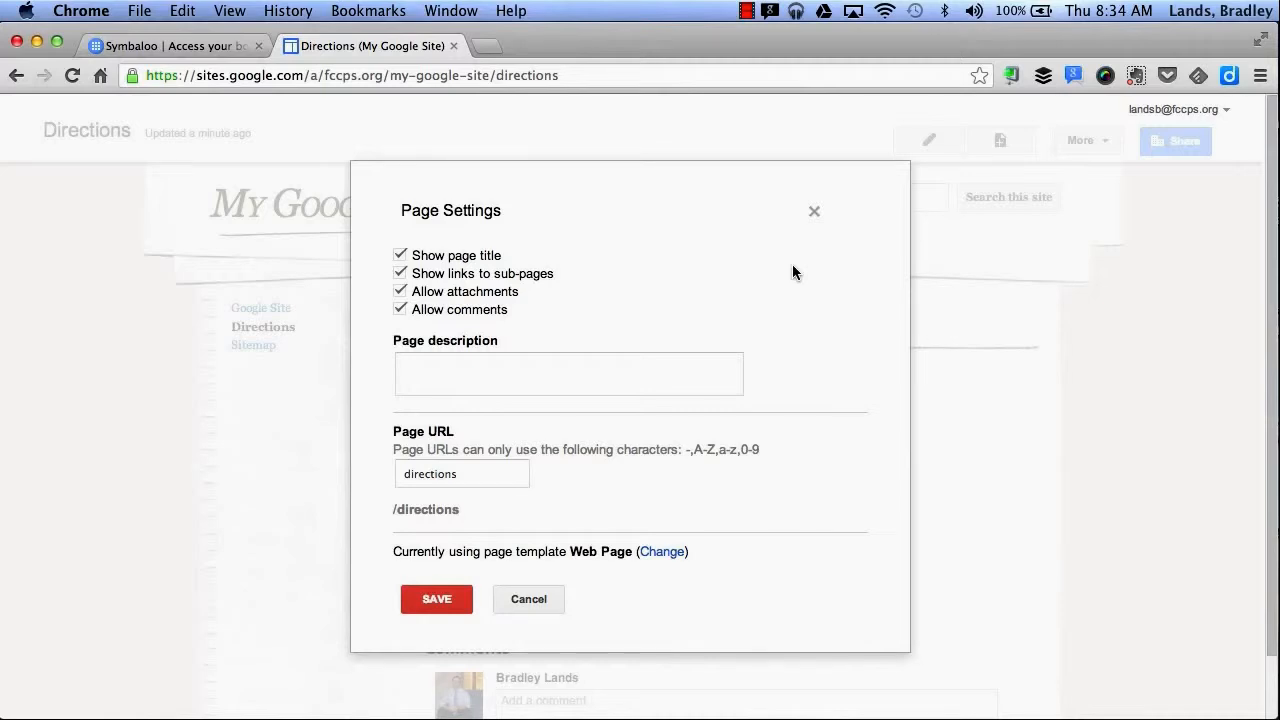
{"action": "left_click", "coordinate": [516, 597]}
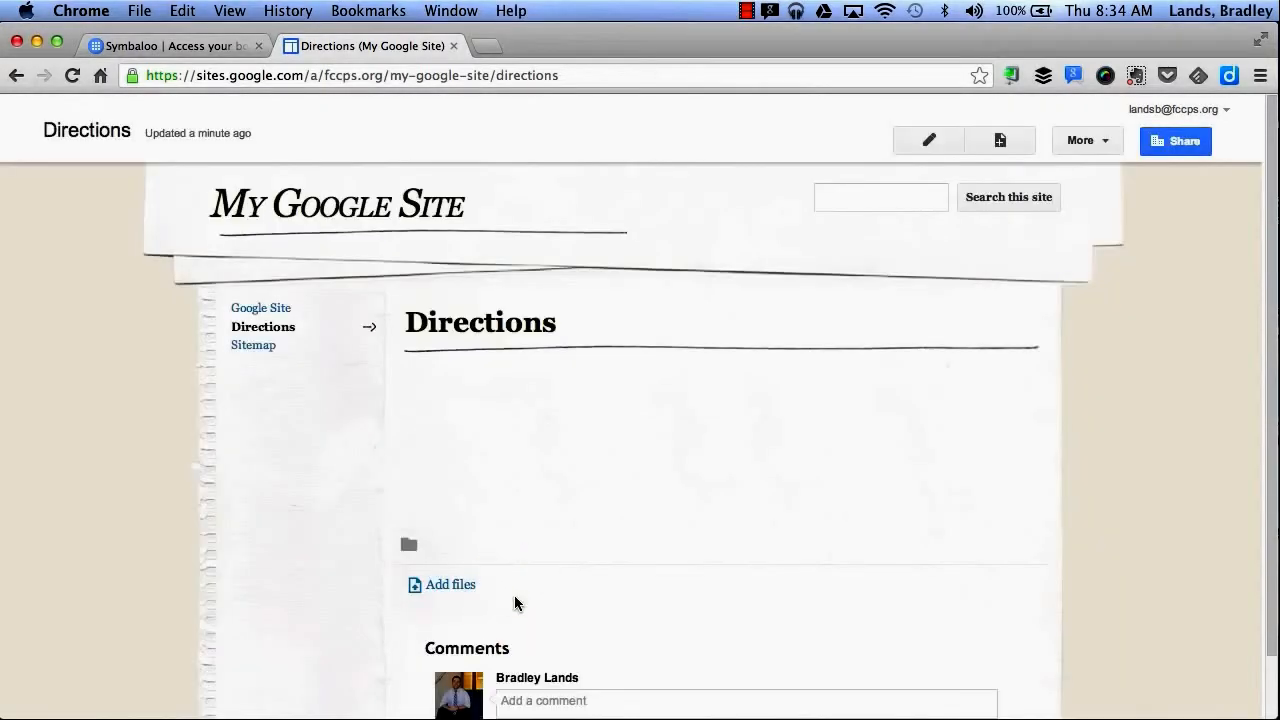
Edit the site layout to include horizontal navigation and close the layout editor.
{"action": "left_click", "coordinate": [1086, 141]}
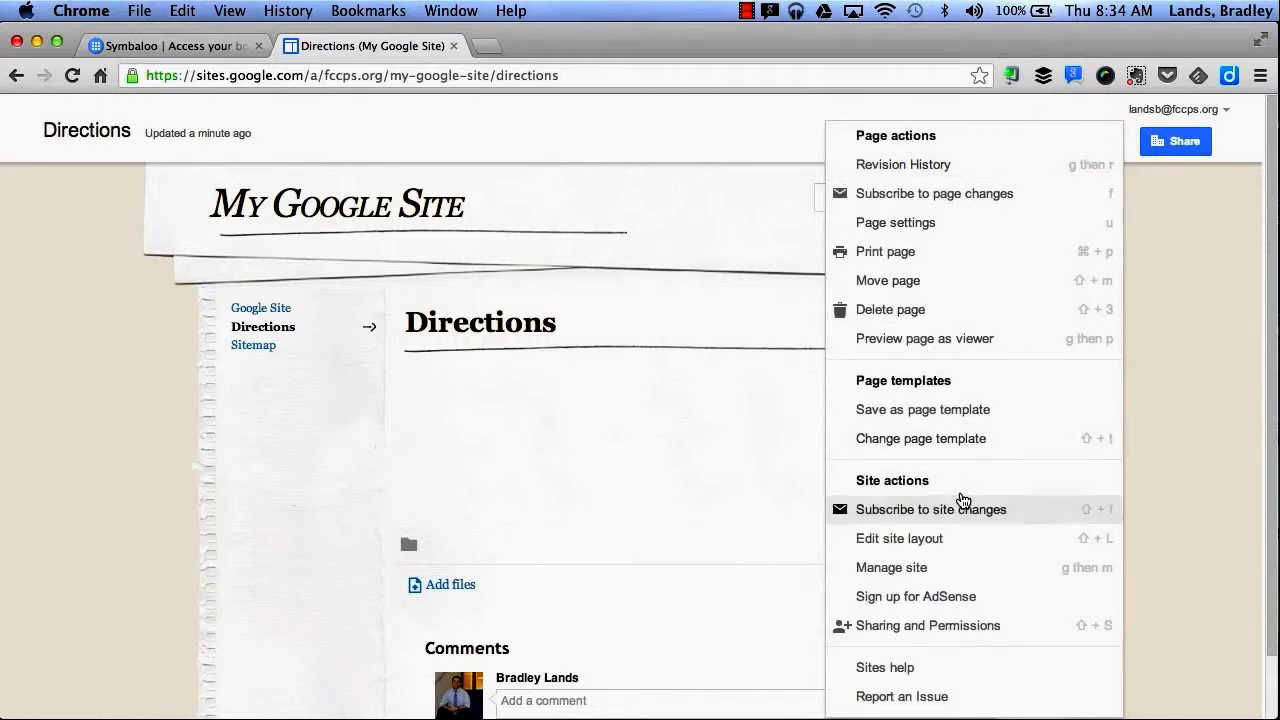
{"action": "left_click", "coordinate": [948, 543]}
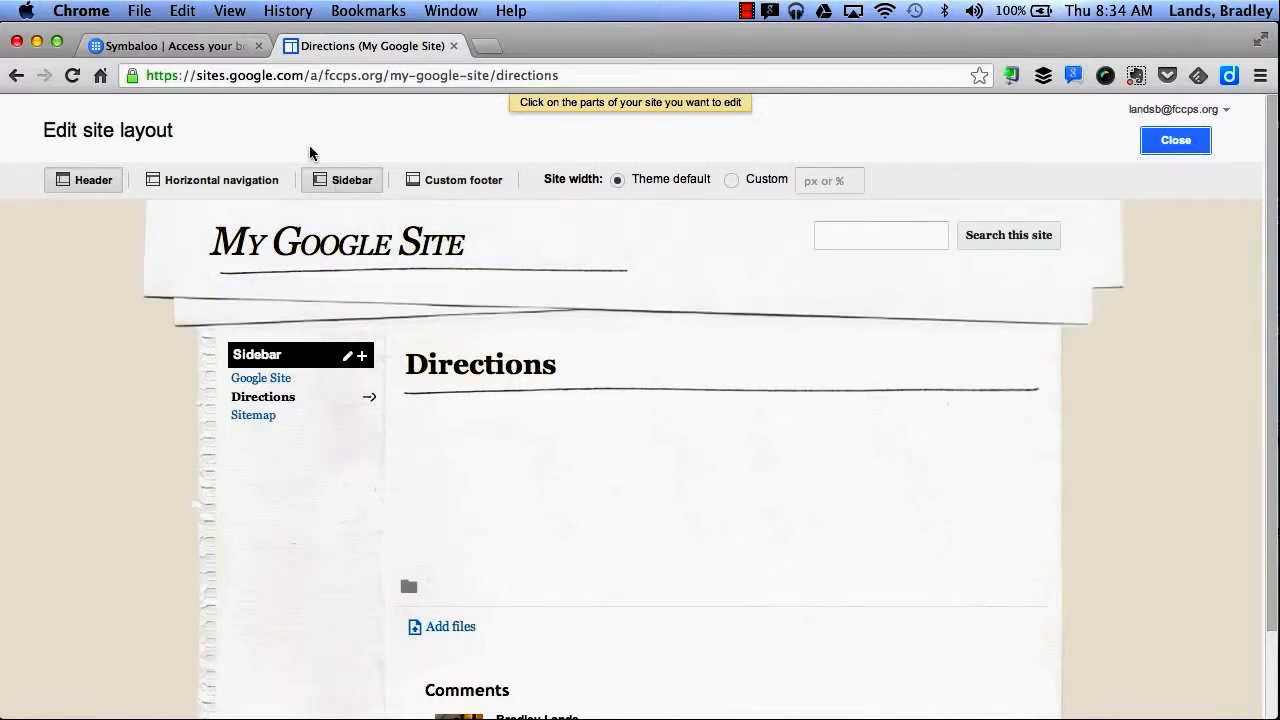
{"action": "left_click", "coordinate": [223, 181]}
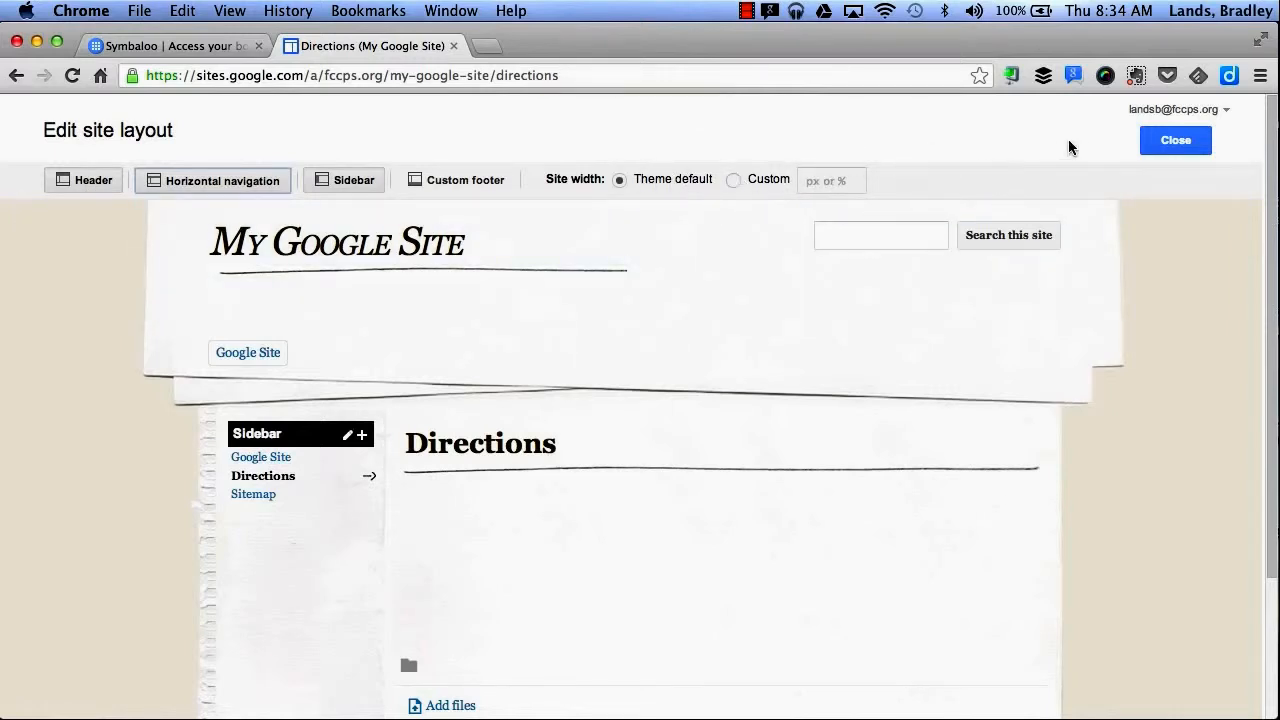
{"action": "left_click", "coordinate": [1175, 141]}
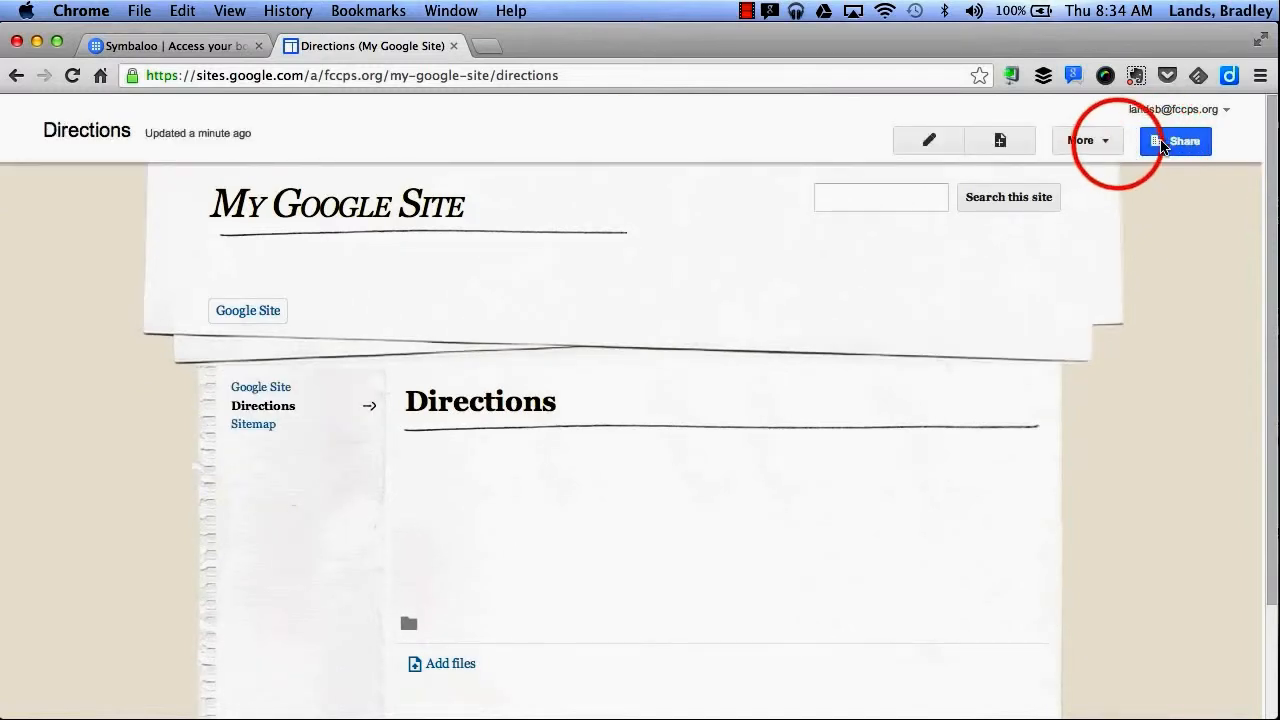
Open the site management settings and examine the general options, from site name, categories and description to the display language.
{"action": "left_click", "coordinate": [1106, 140]}
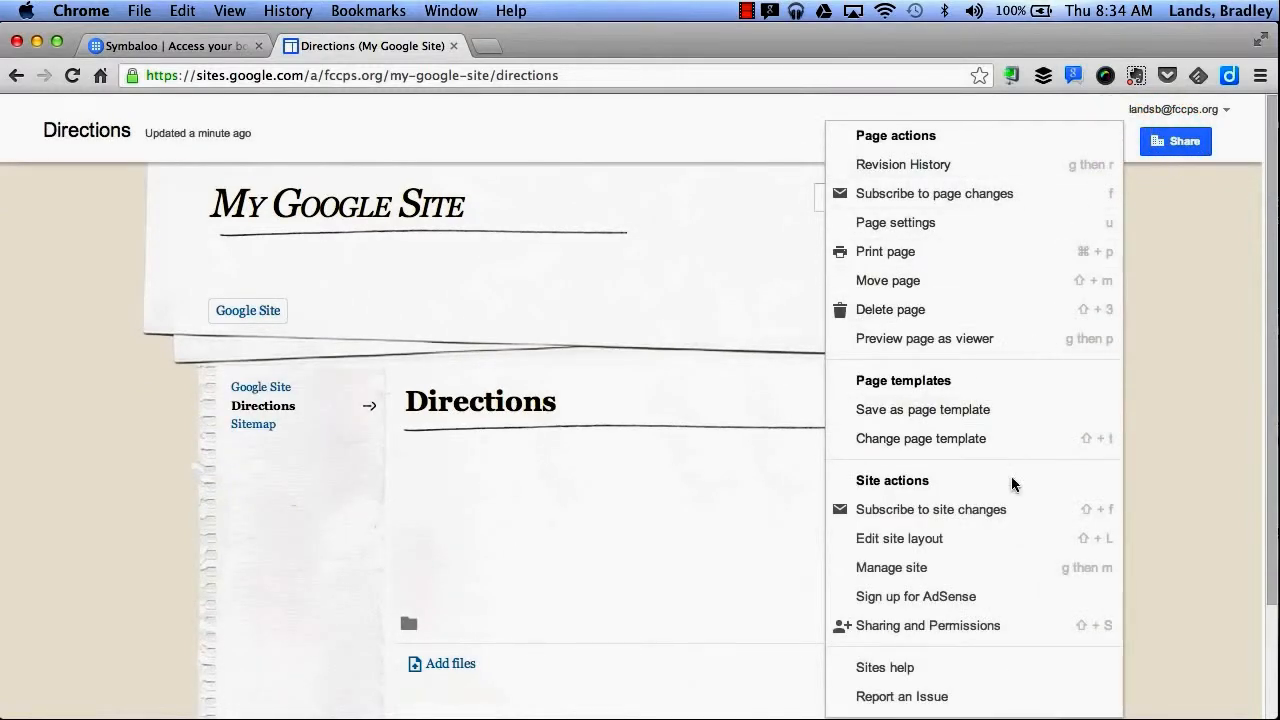
{"action": "left_click", "coordinate": [984, 578]}
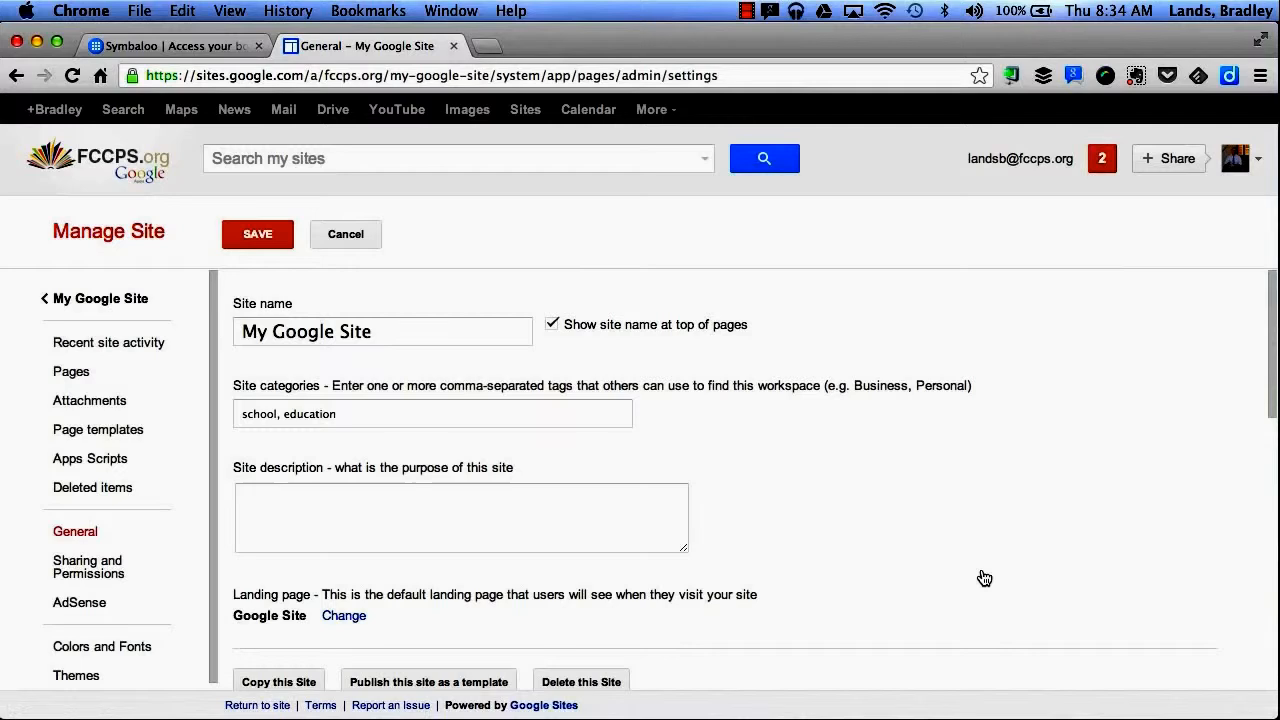
{"action": "scroll", "coordinate": [984, 578], "scroll_direction": "down", "scroll_amount": 1}
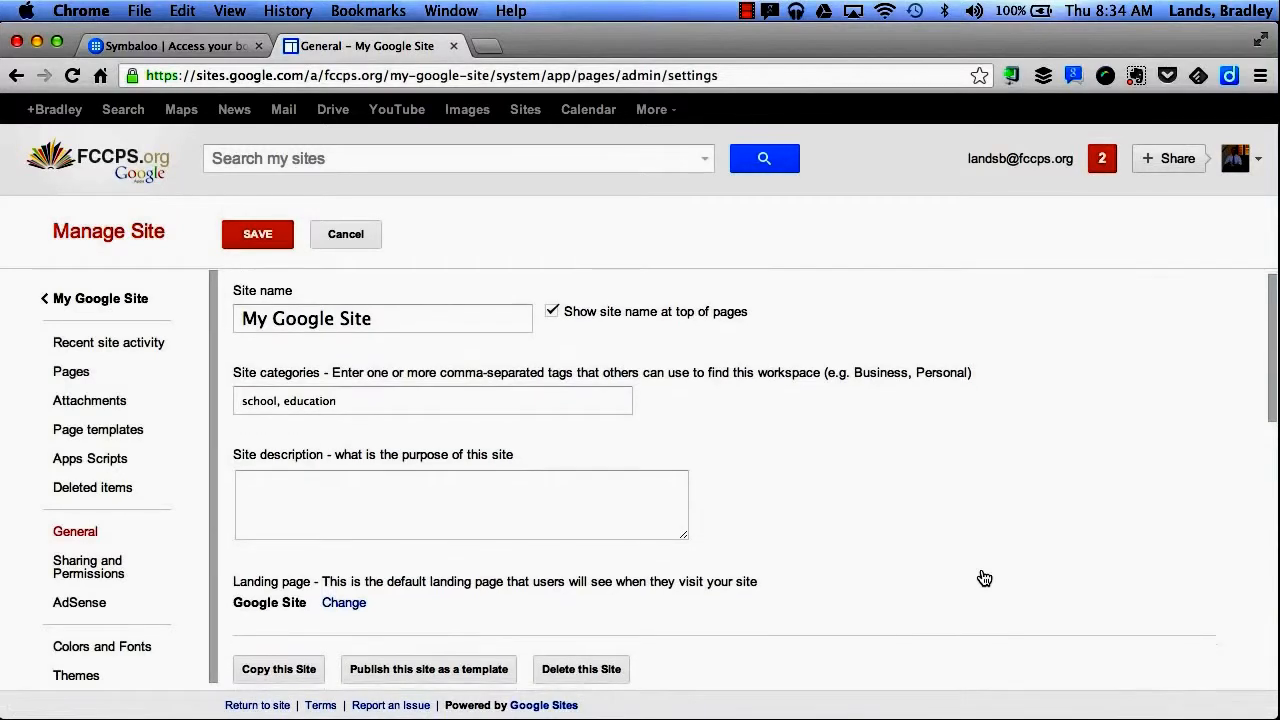
{"action": "left_click", "coordinate": [351, 379]}
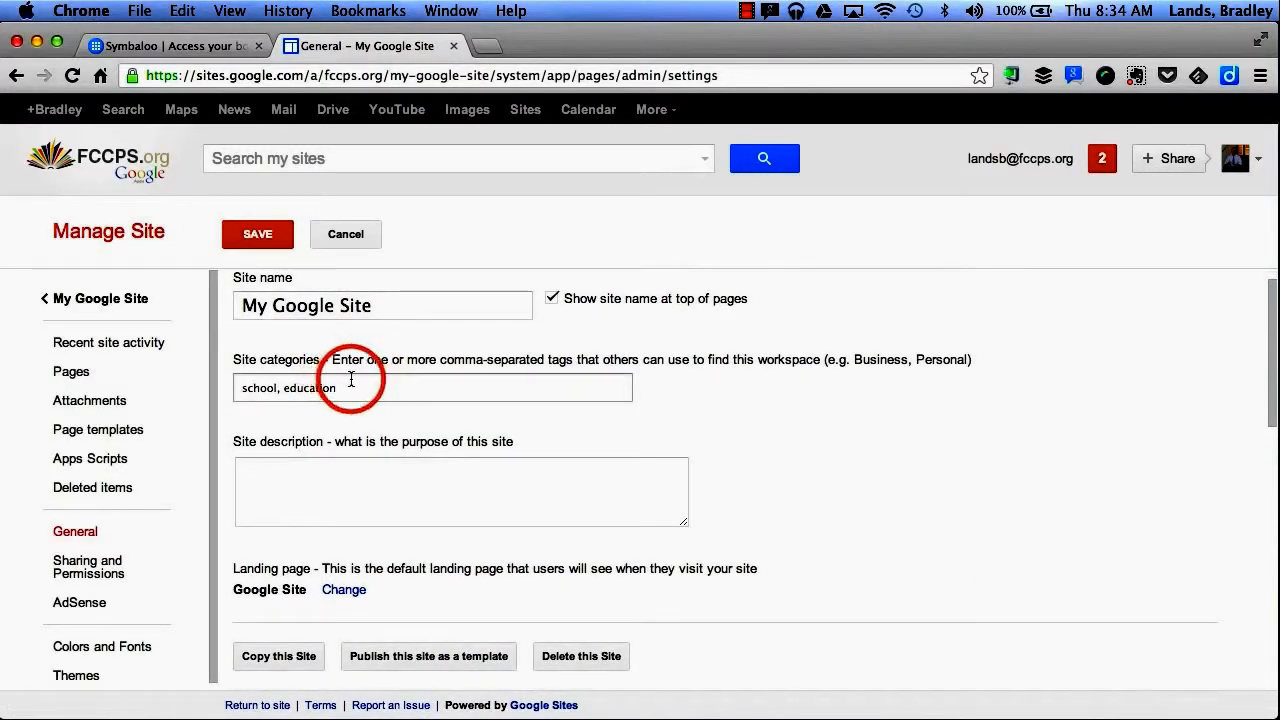
{"action": "left_click", "coordinate": [326, 491]}
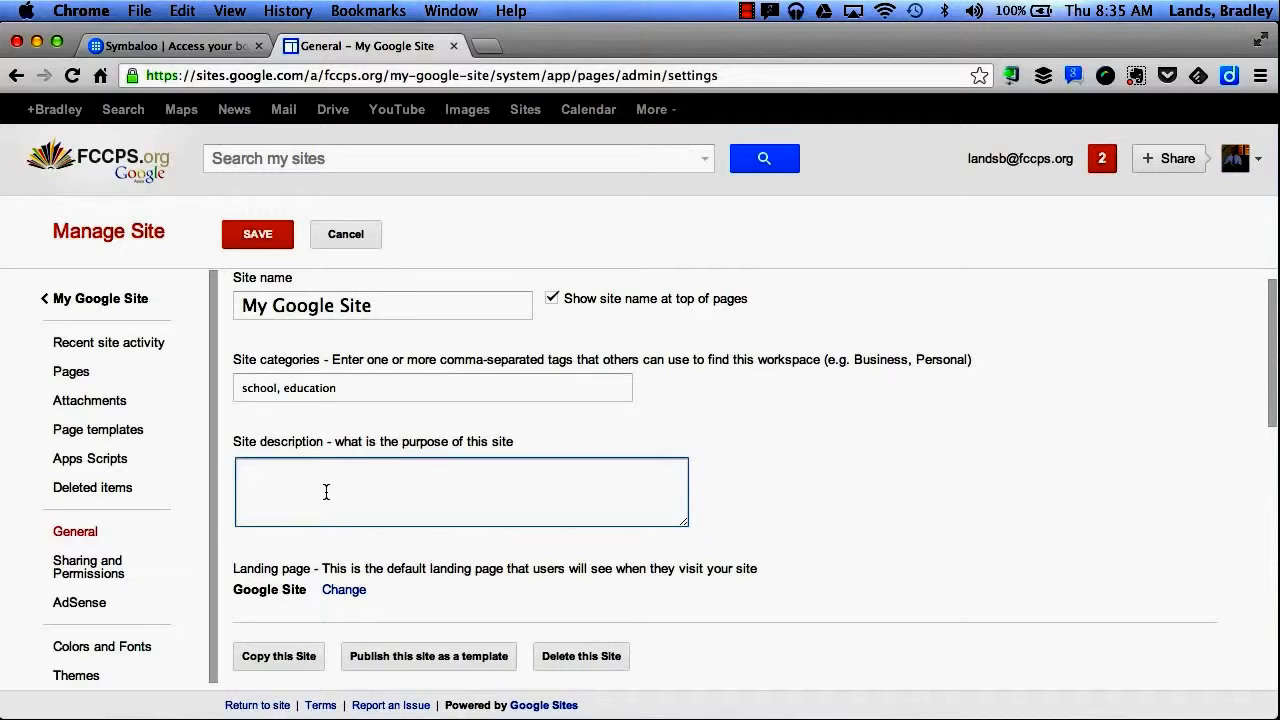
{"action": "scroll", "coordinate": [1174, 343], "scroll_direction": "down", "scroll_amount": 5}
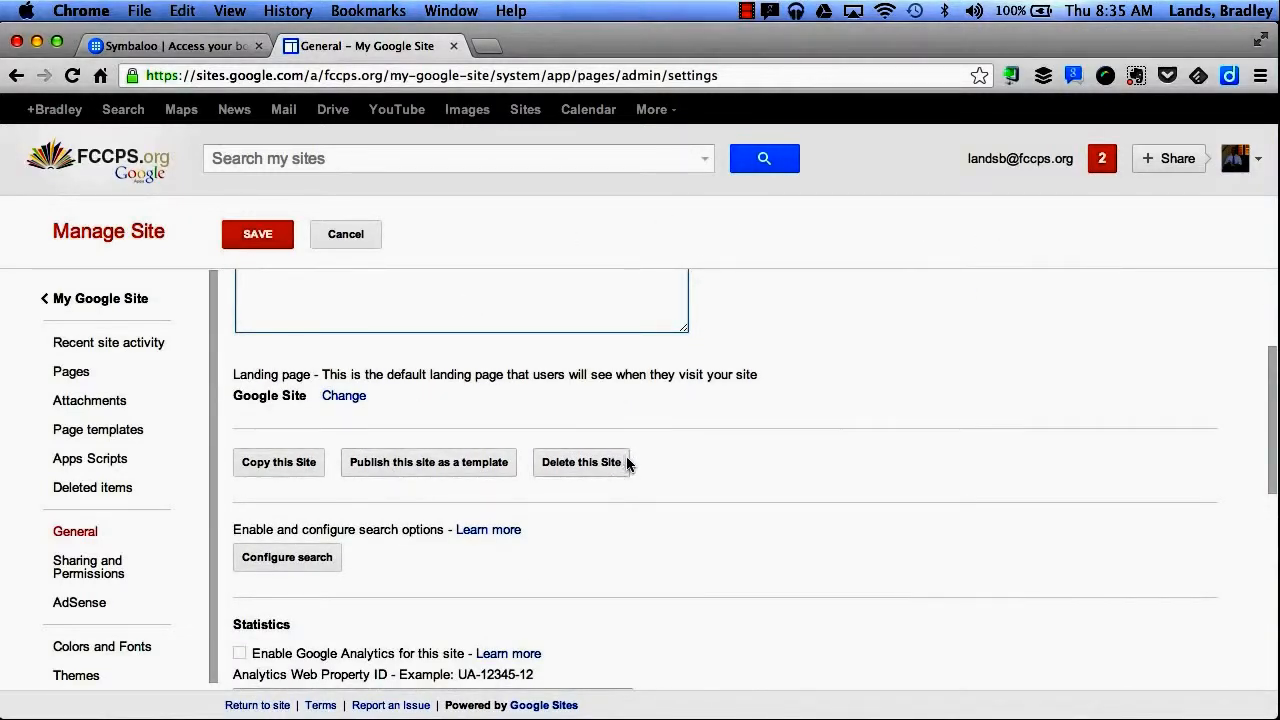
{"action": "scroll", "coordinate": [826, 491], "scroll_direction": "down", "scroll_amount": 10}
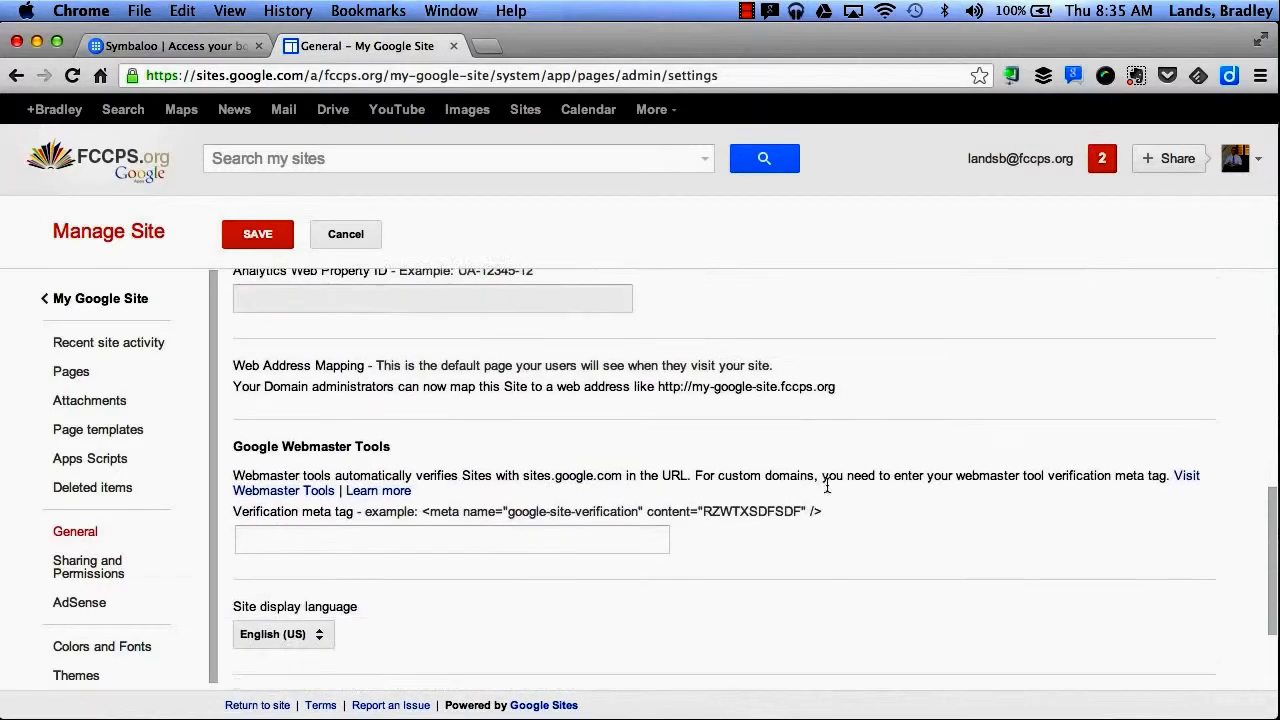
{"action": "scroll", "coordinate": [826, 491], "scroll_direction": "up", "scroll_amount": 4}
{"action": "scroll", "coordinate": [826, 491], "scroll_direction": "up", "scroll_amount": 6}
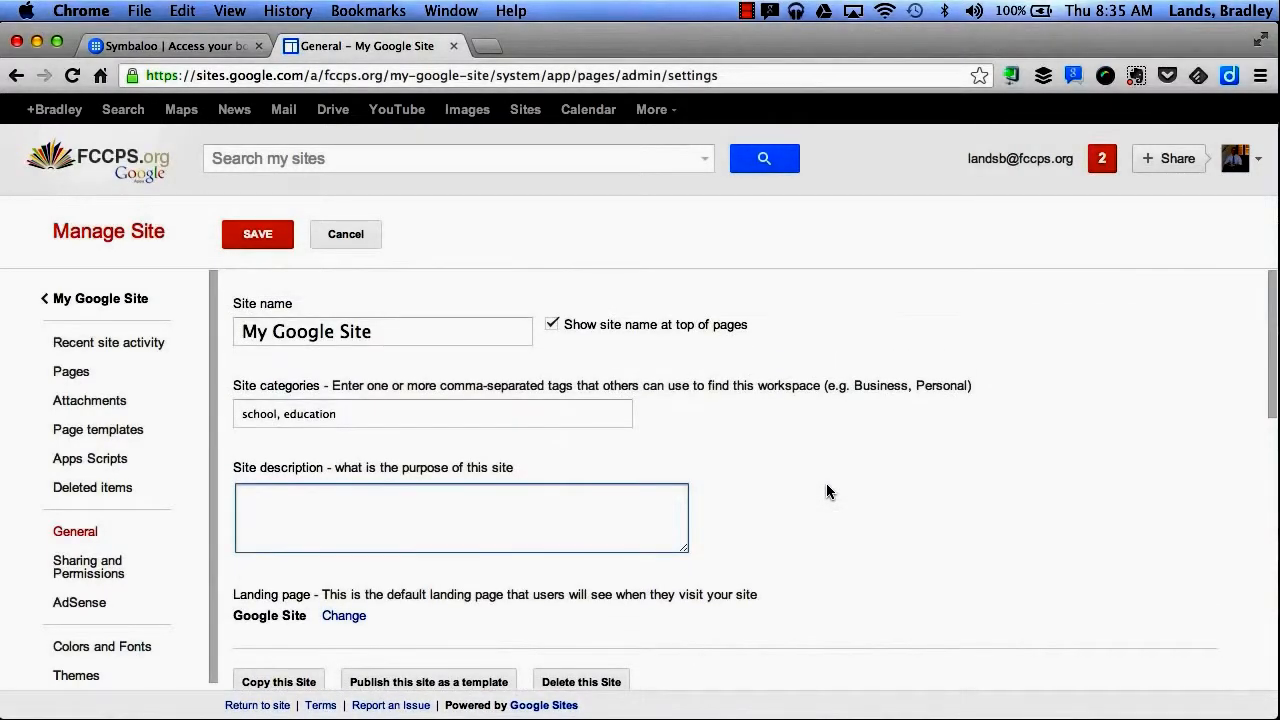
Visit the site's attachments and pages lists, and examine the customizable color and font options of the Notebook theme.
{"action": "left_click", "coordinate": [118, 403]}
{"action": "left_click", "coordinate": [110, 375]}
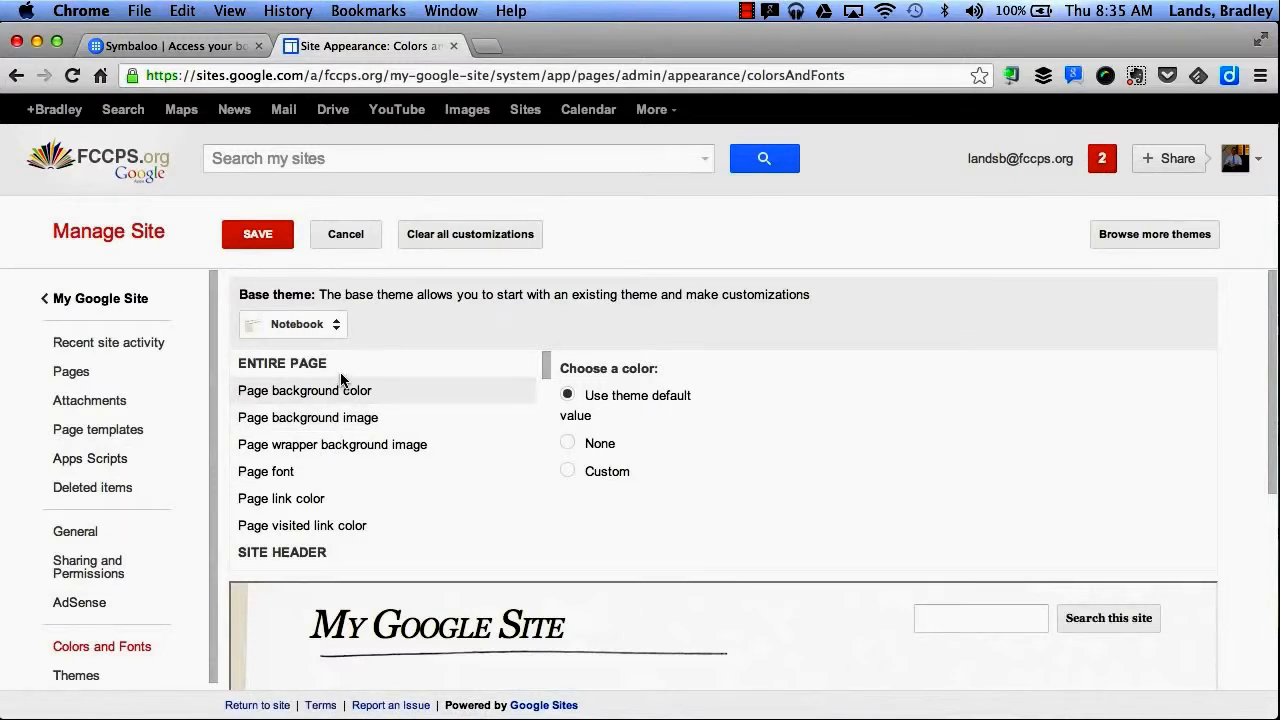
{"action": "scroll", "coordinate": [362, 432], "scroll_direction": "down", "scroll_amount": 3}
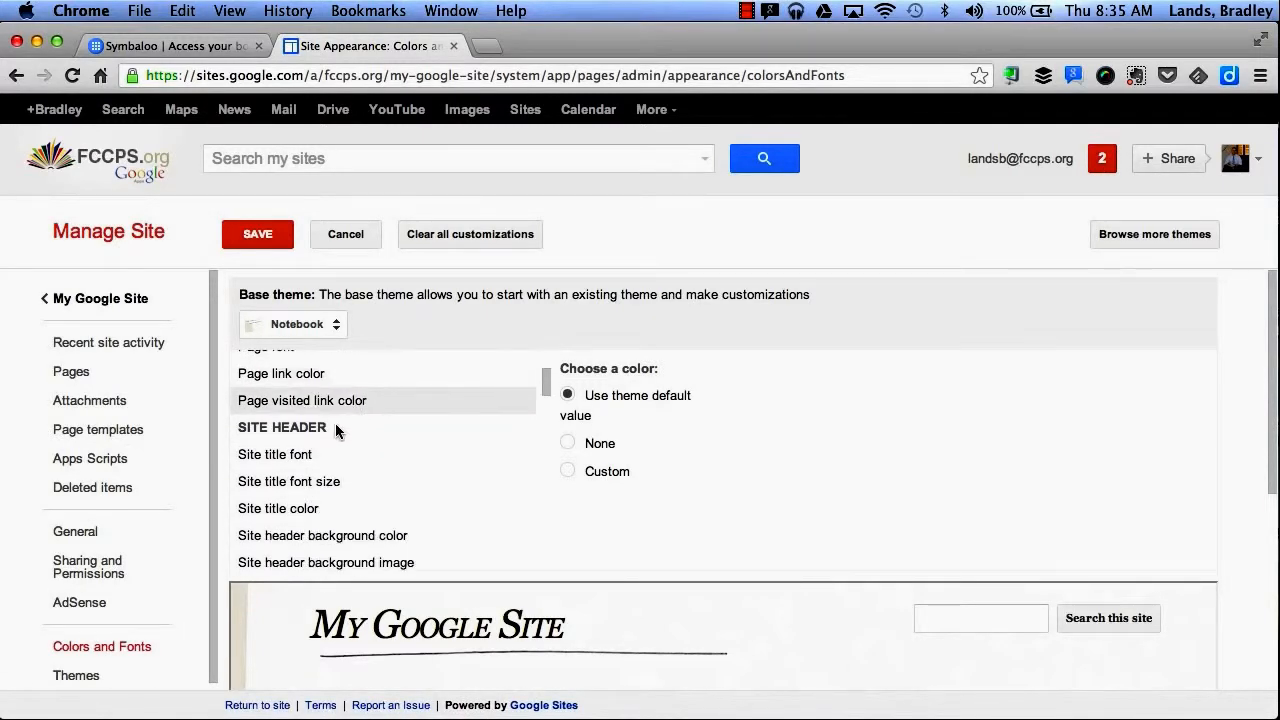
{"action": "scroll", "coordinate": [332, 425], "scroll_direction": "down", "scroll_amount": 10}
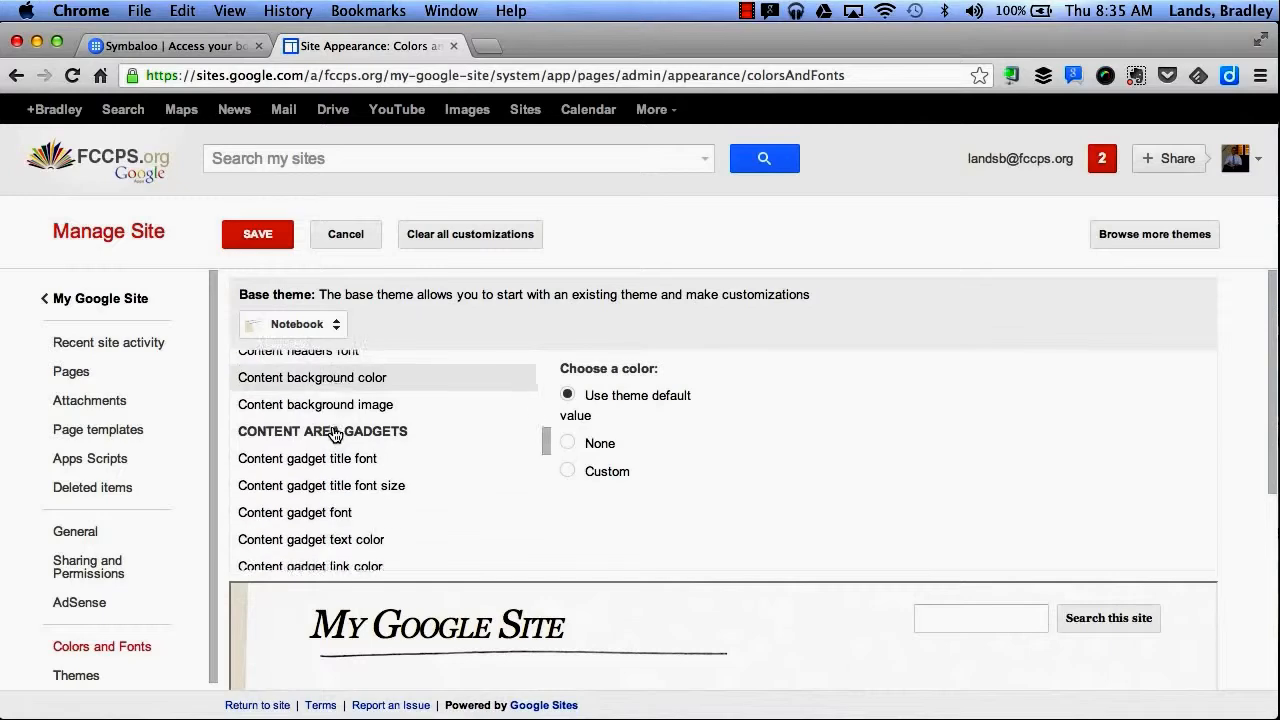
{"action": "scroll", "coordinate": [424, 405], "scroll_direction": "down", "scroll_amount": 7}
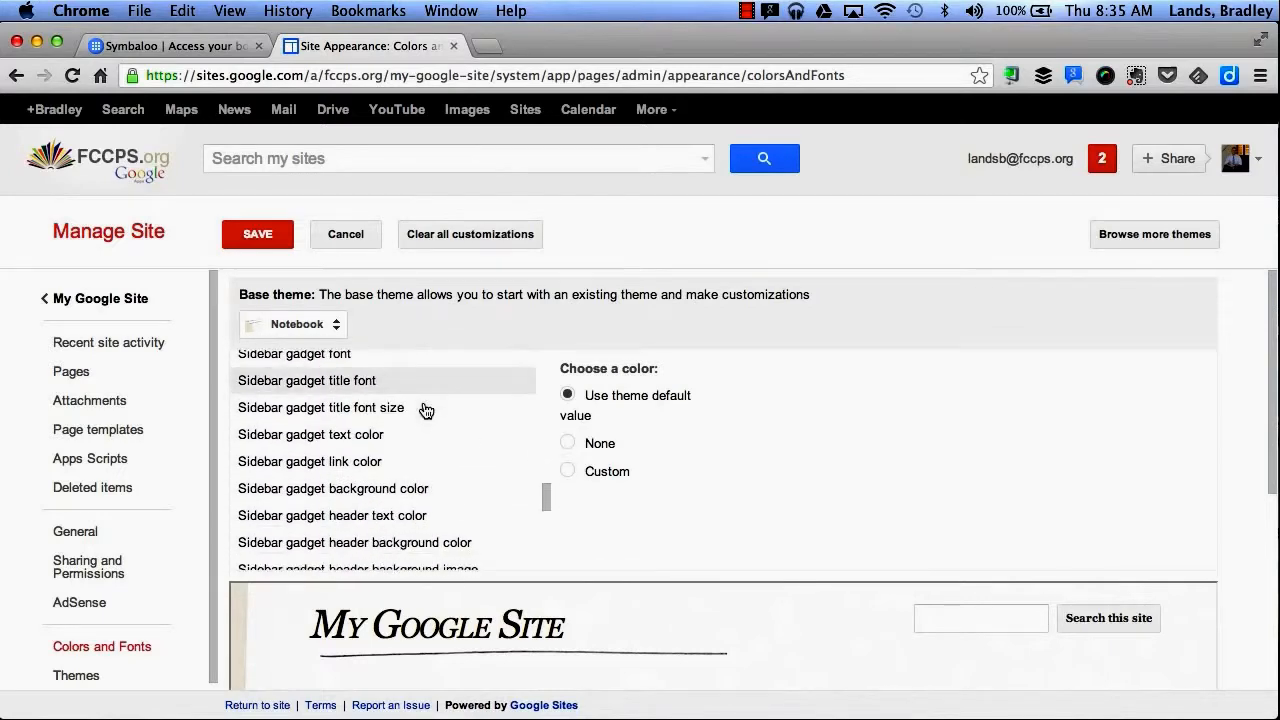
{"action": "scroll", "coordinate": [423, 409], "scroll_direction": "up", "scroll_amount": 1}
{"action": "scroll", "coordinate": [390, 486], "scroll_direction": "down", "scroll_amount": 5}
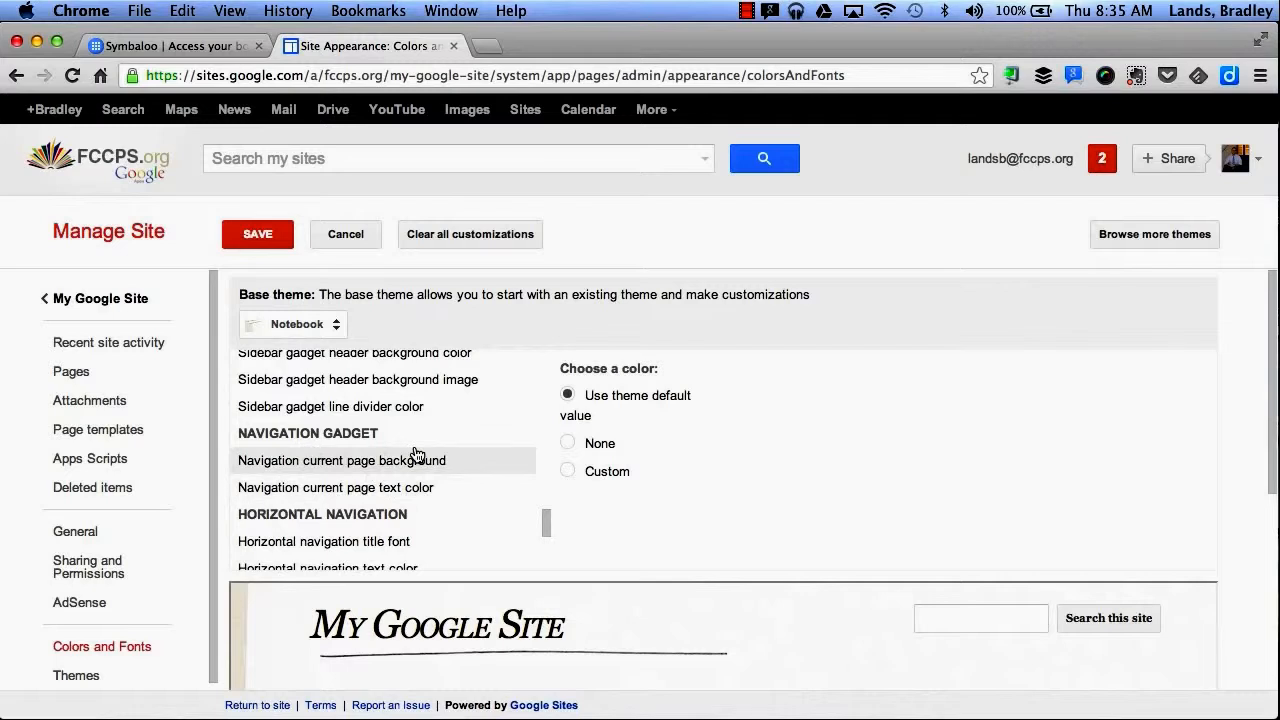
{"action": "scroll", "coordinate": [416, 453], "scroll_direction": "up", "scroll_amount": 7}
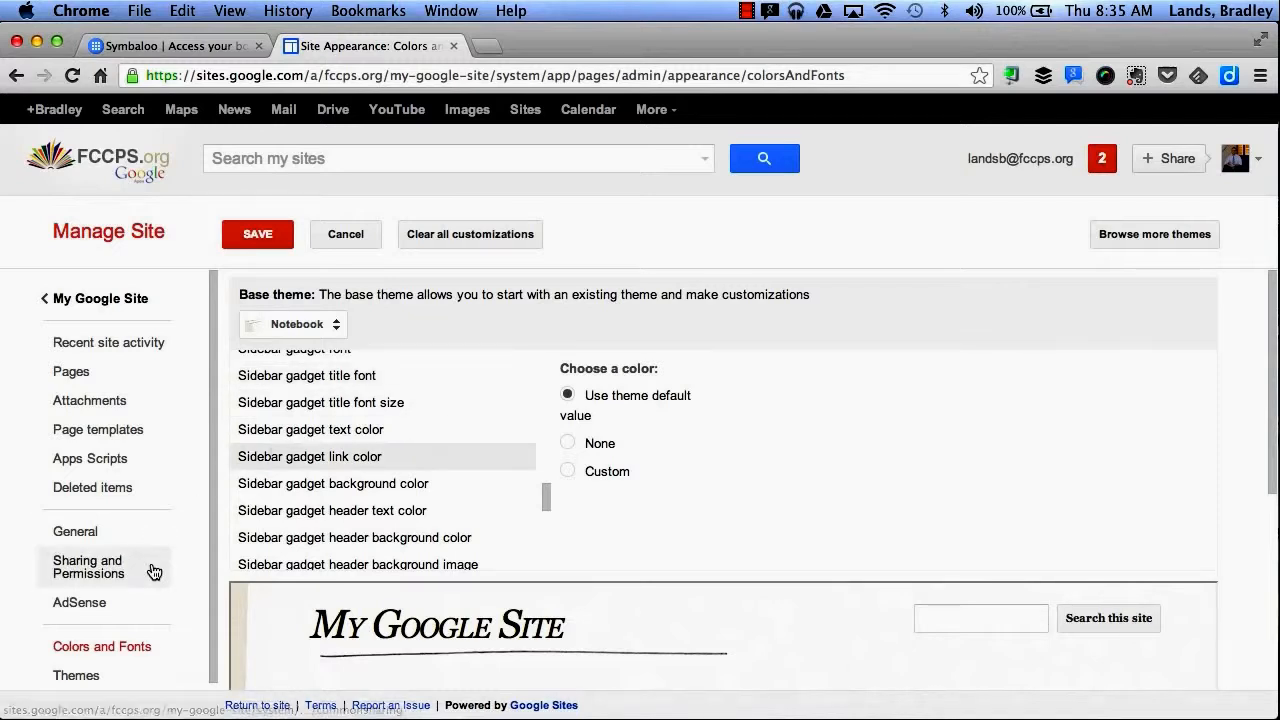
{"action": "scroll", "coordinate": [149, 571], "scroll_direction": "down", "scroll_amount": 1}
Change the site's theme to Shipshape, save the change and return to the site's home page.
{"action": "left_click", "coordinate": [76, 677]}
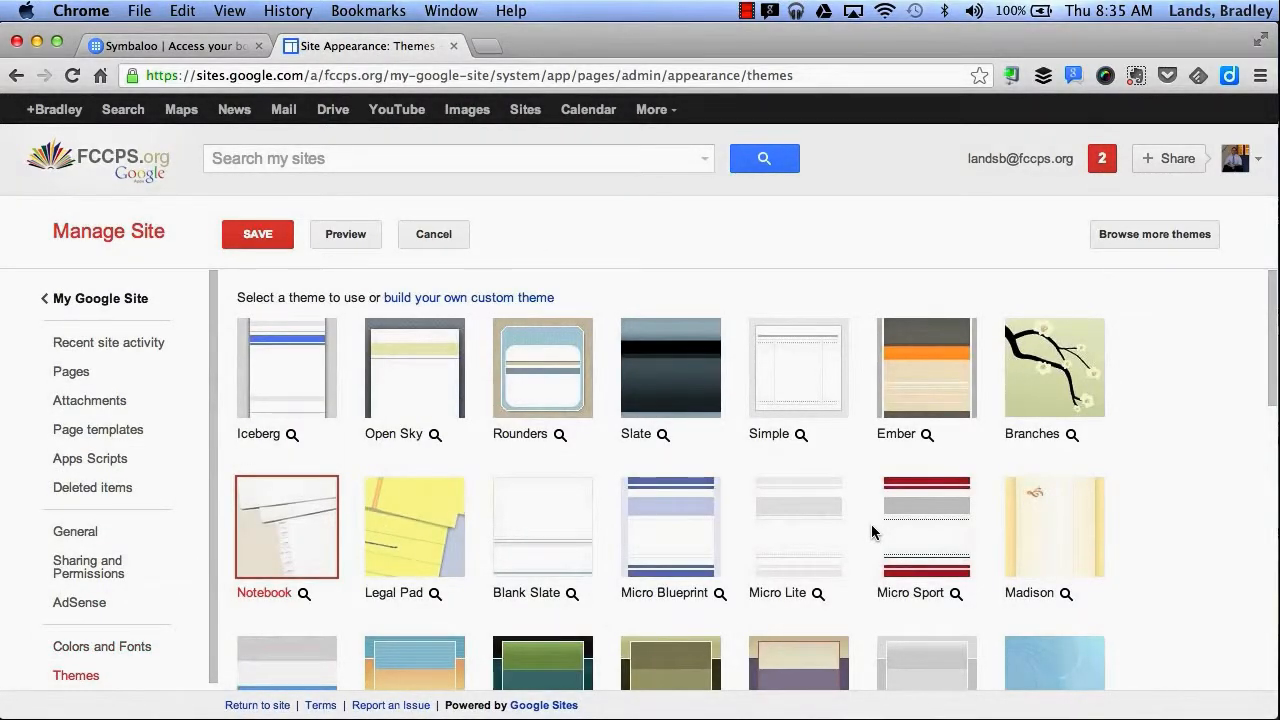
{"action": "scroll", "coordinate": [871, 532], "scroll_direction": "down", "scroll_amount": 1}
{"action": "scroll", "coordinate": [871, 526], "scroll_direction": "down", "scroll_amount": 5}
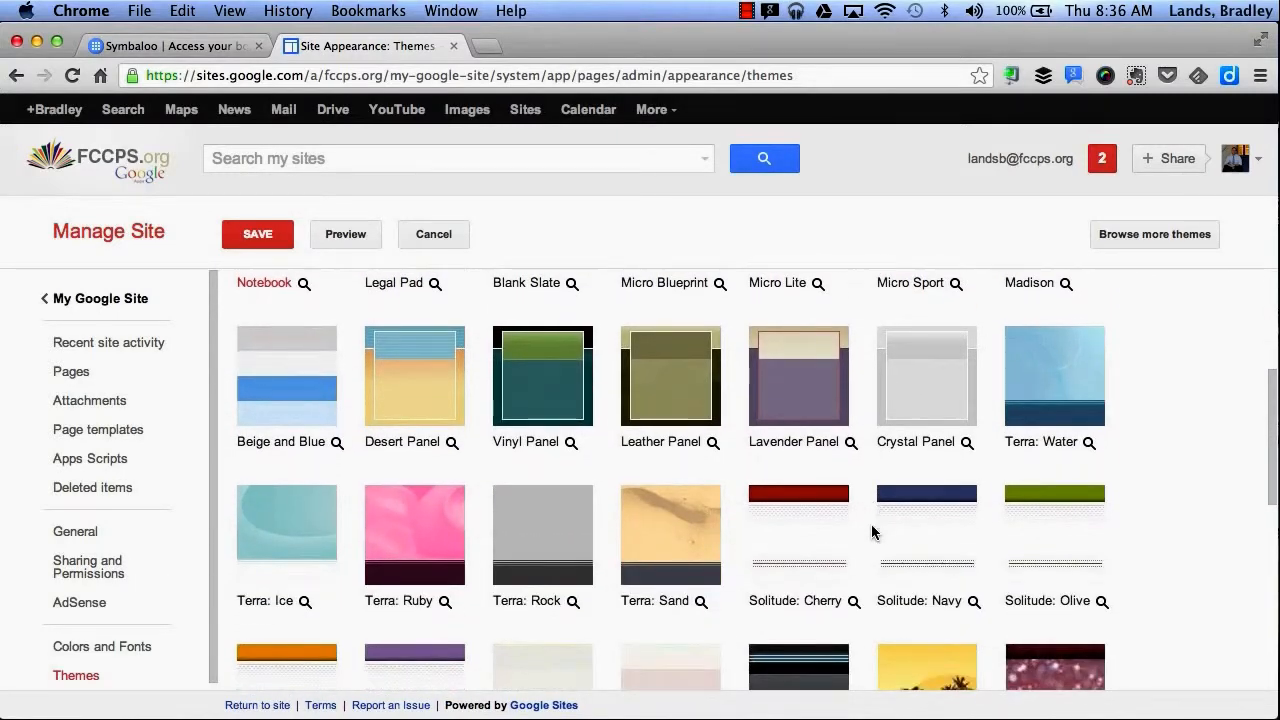
{"action": "scroll", "coordinate": [871, 532], "scroll_direction": "down", "scroll_amount": 4}
{"action": "scroll", "coordinate": [871, 532], "scroll_direction": "down", "scroll_amount": 3}
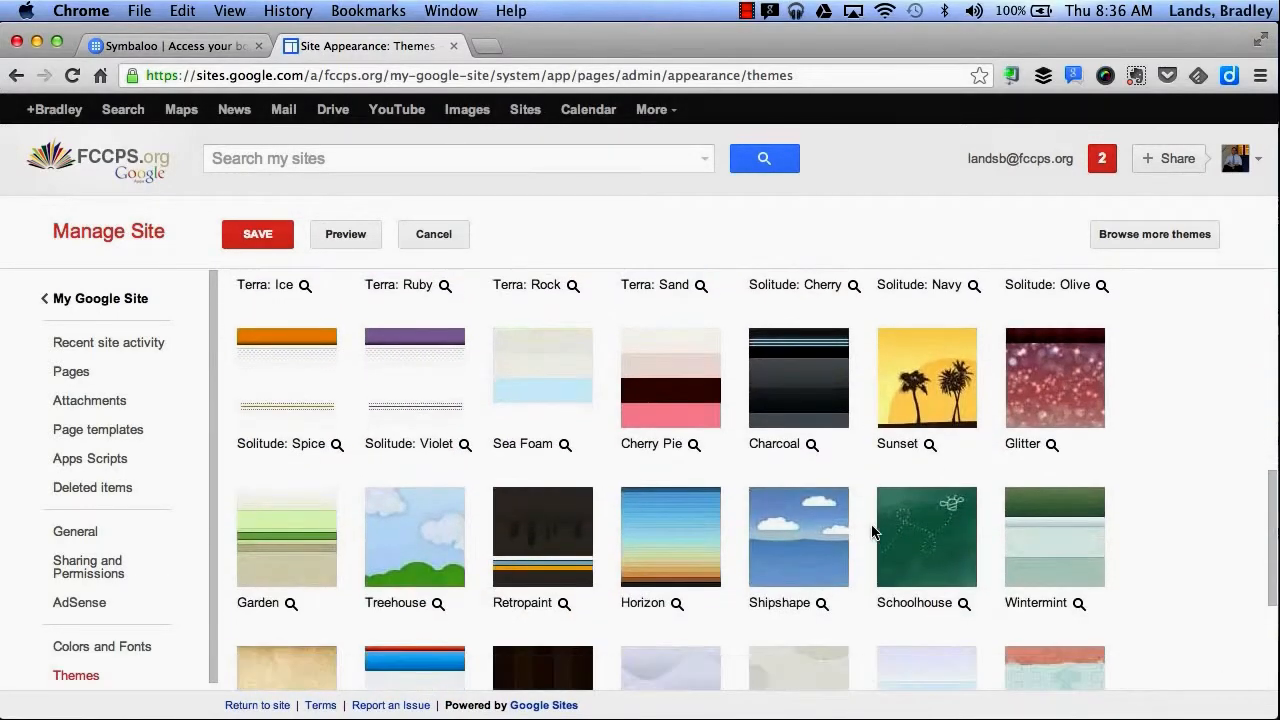
{"action": "left_click", "coordinate": [801, 556]}
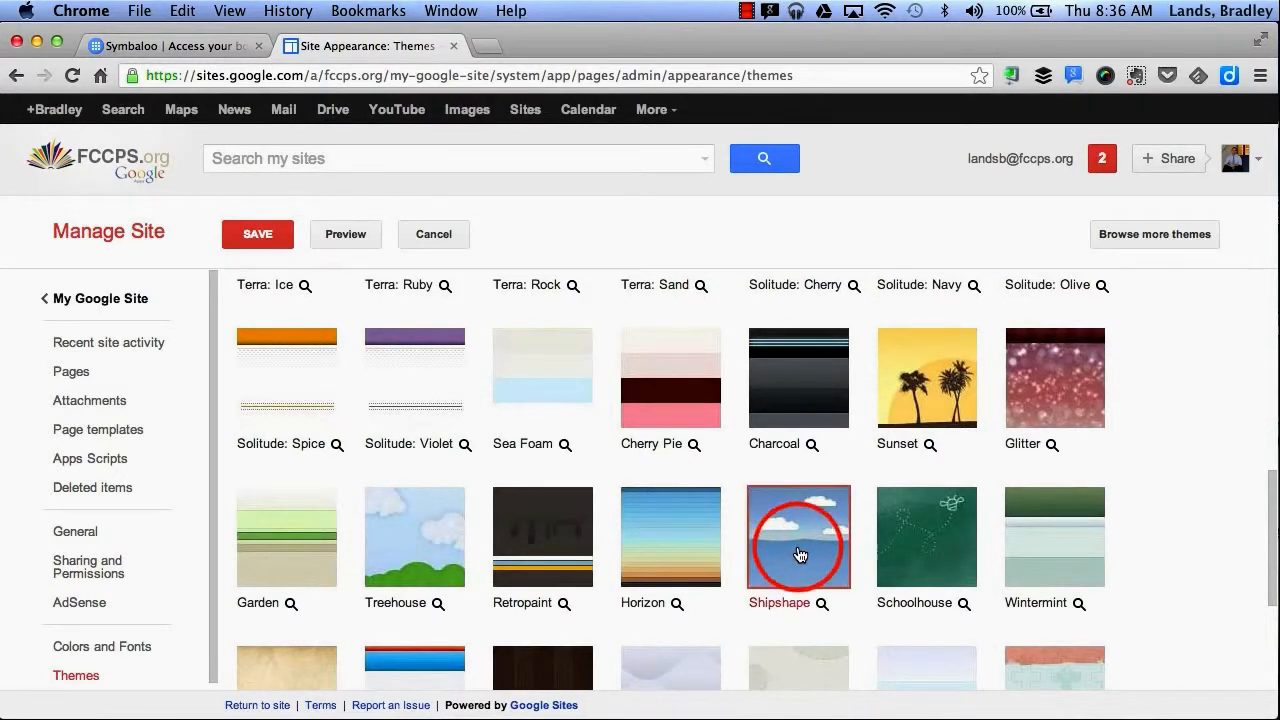
{"action": "scroll", "coordinate": [800, 555], "scroll_direction": "up", "scroll_amount": 10}
{"action": "left_click", "coordinate": [282, 238]}
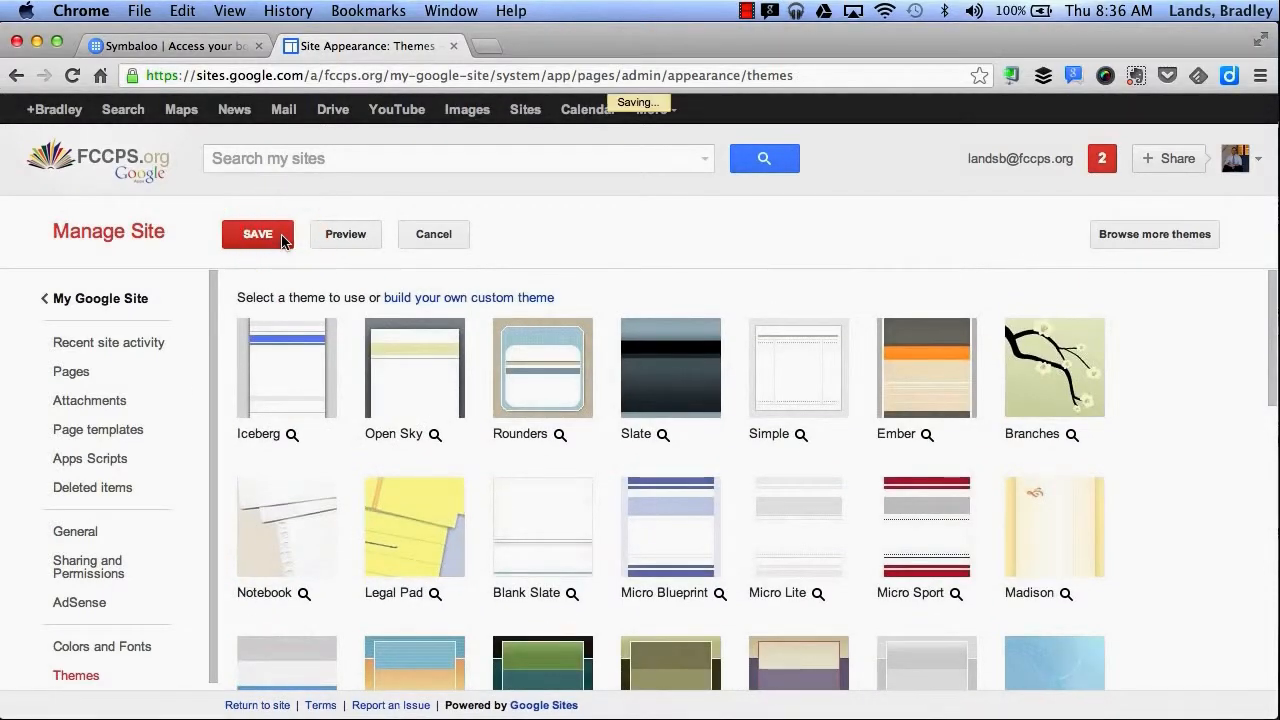
{"action": "left_click", "coordinate": [108, 314]}
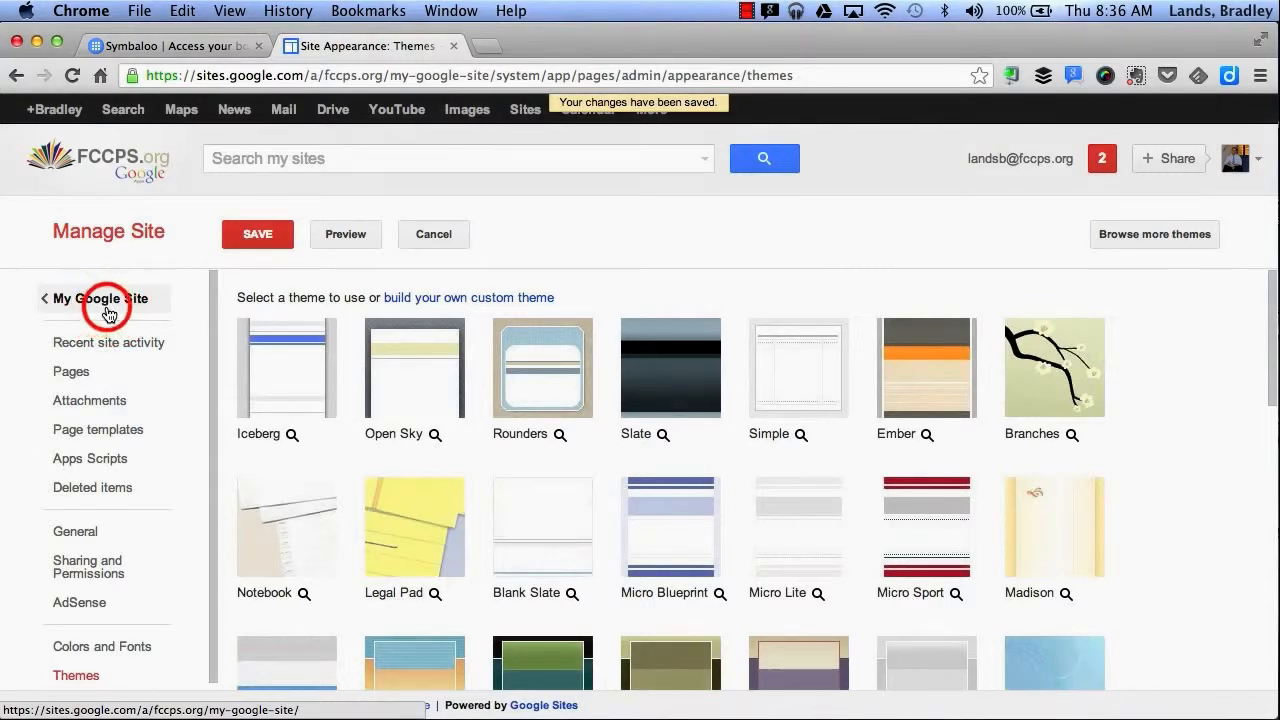
{"action": "left_click", "coordinate": [108, 314]}
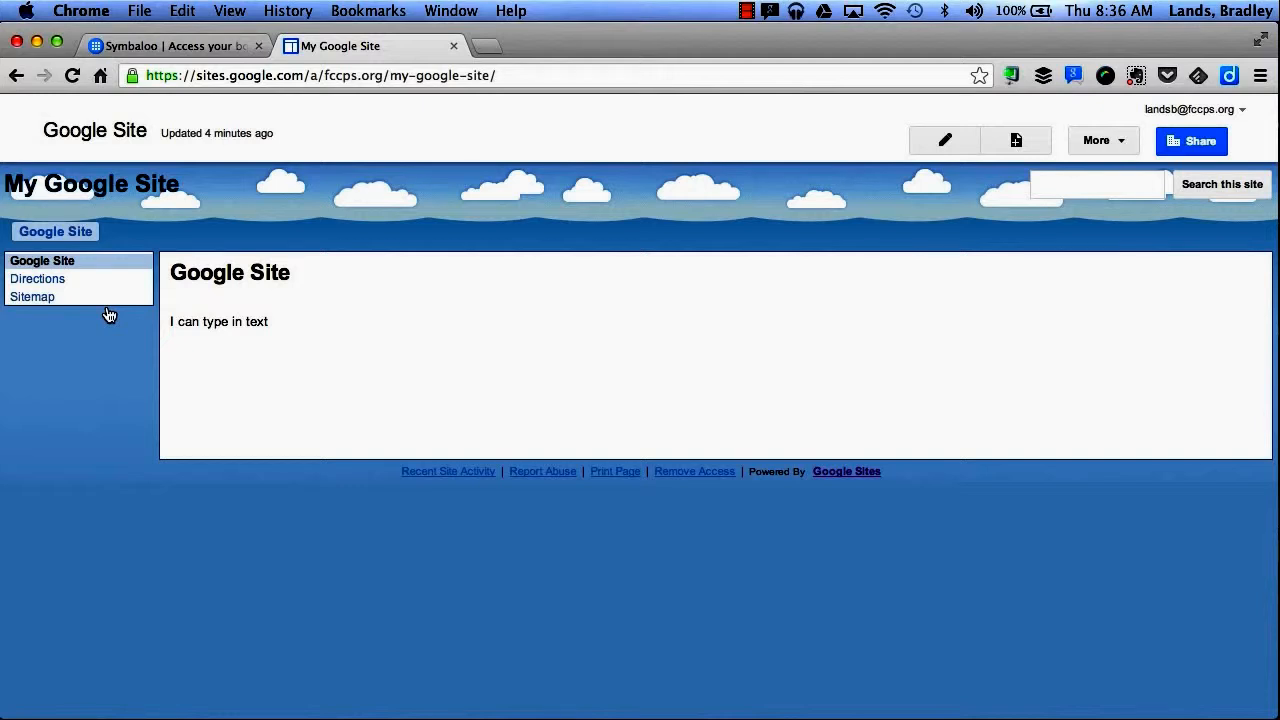
Open the site's sharing and permissions settings and examine the option for adding people.
{"action": "left_click", "coordinate": [1212, 142]}
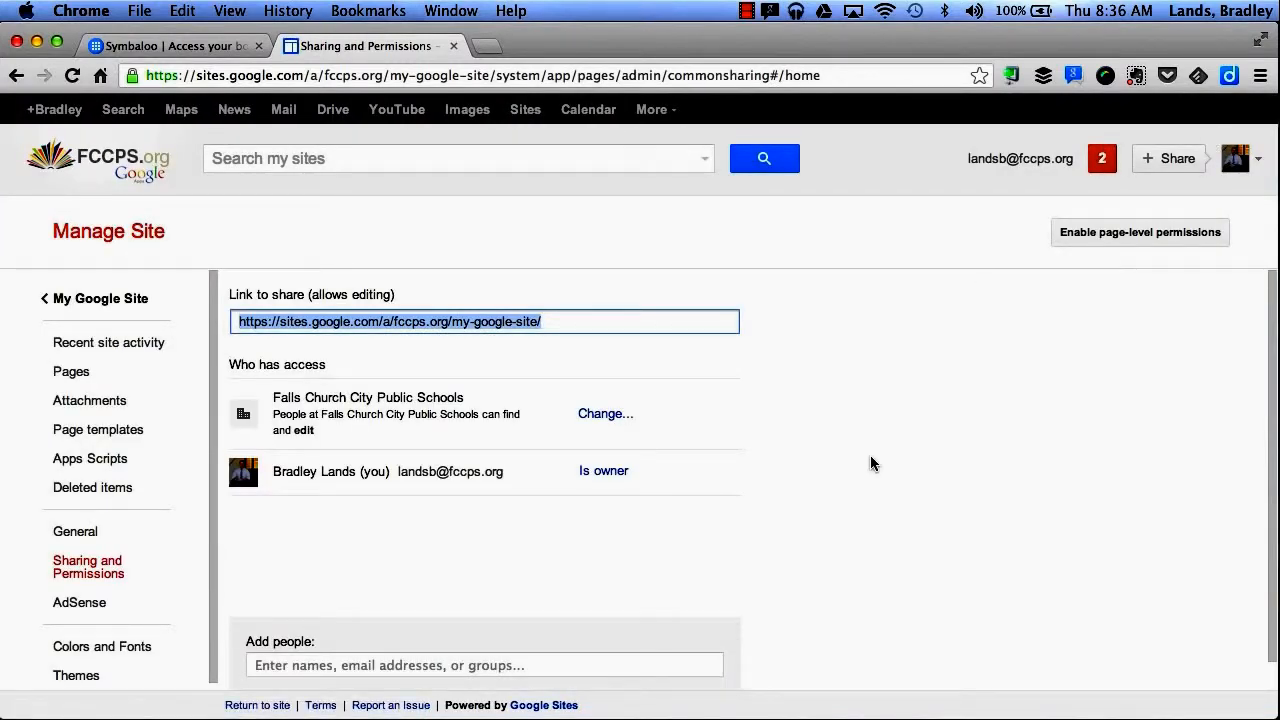
{"action": "scroll", "coordinate": [870, 463], "scroll_direction": "down", "scroll_amount": 2}
{"action": "left_click", "coordinate": [307, 632]}
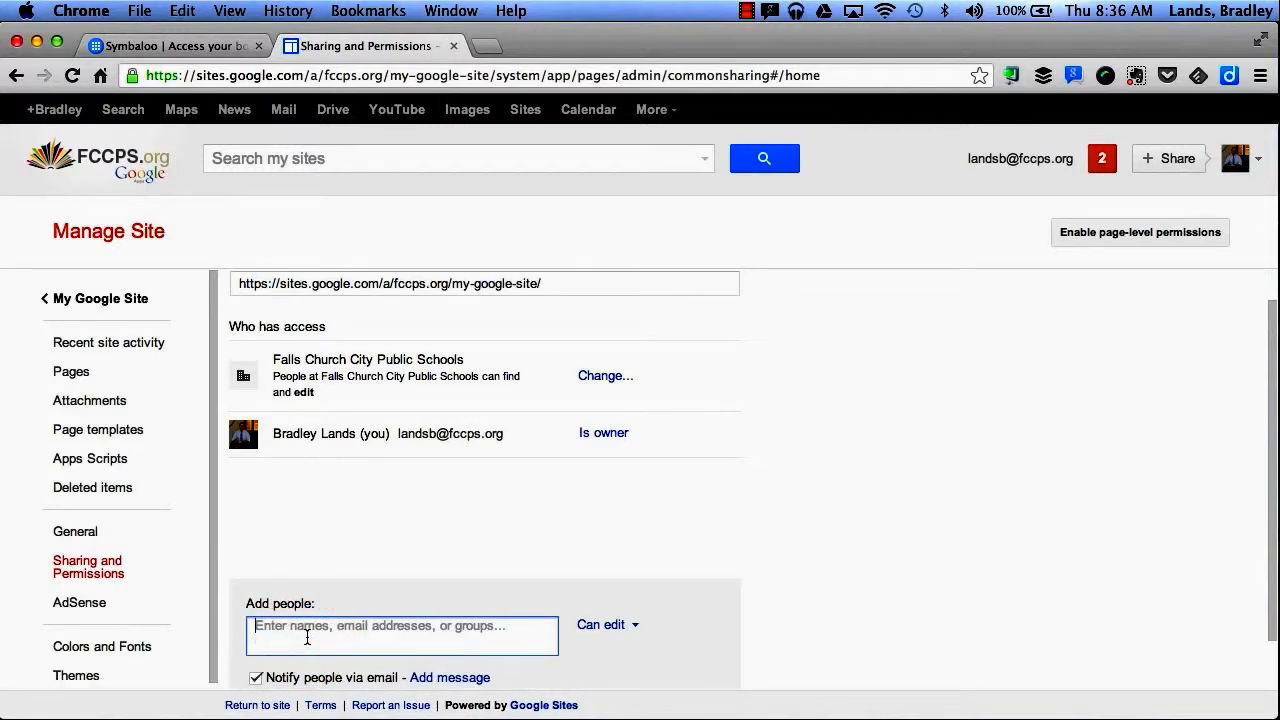
Review the visibility options and access levels for Falls Church City Public Schools, save them unchanged and return to the site.
{"action": "left_click", "coordinate": [585, 375]}
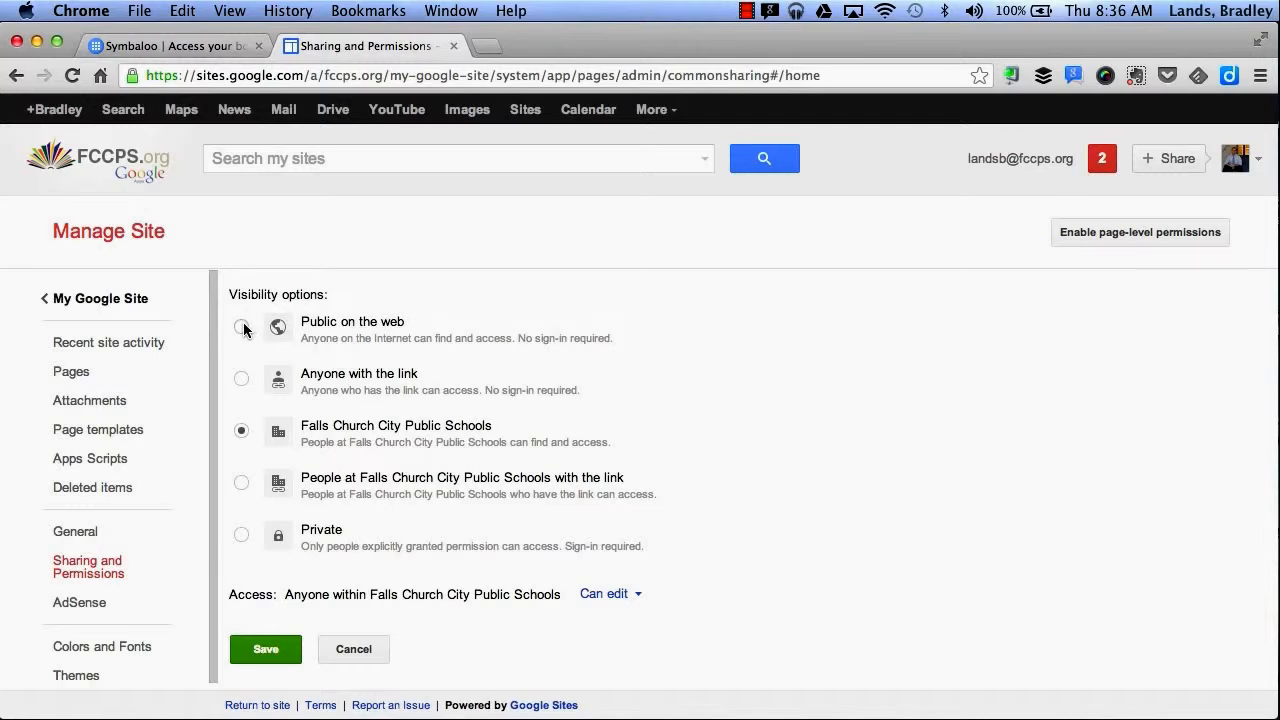
{"action": "left_click", "coordinate": [609, 598]}
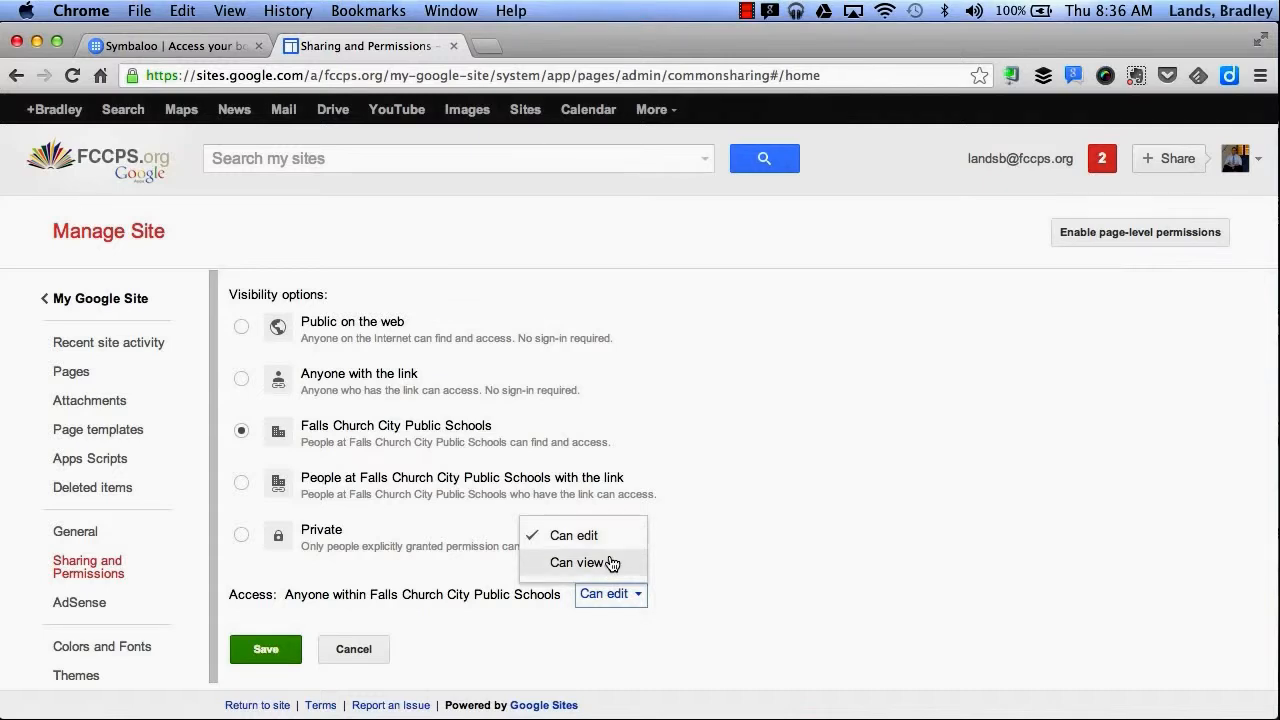
{"action": "left_click", "coordinate": [264, 646]}
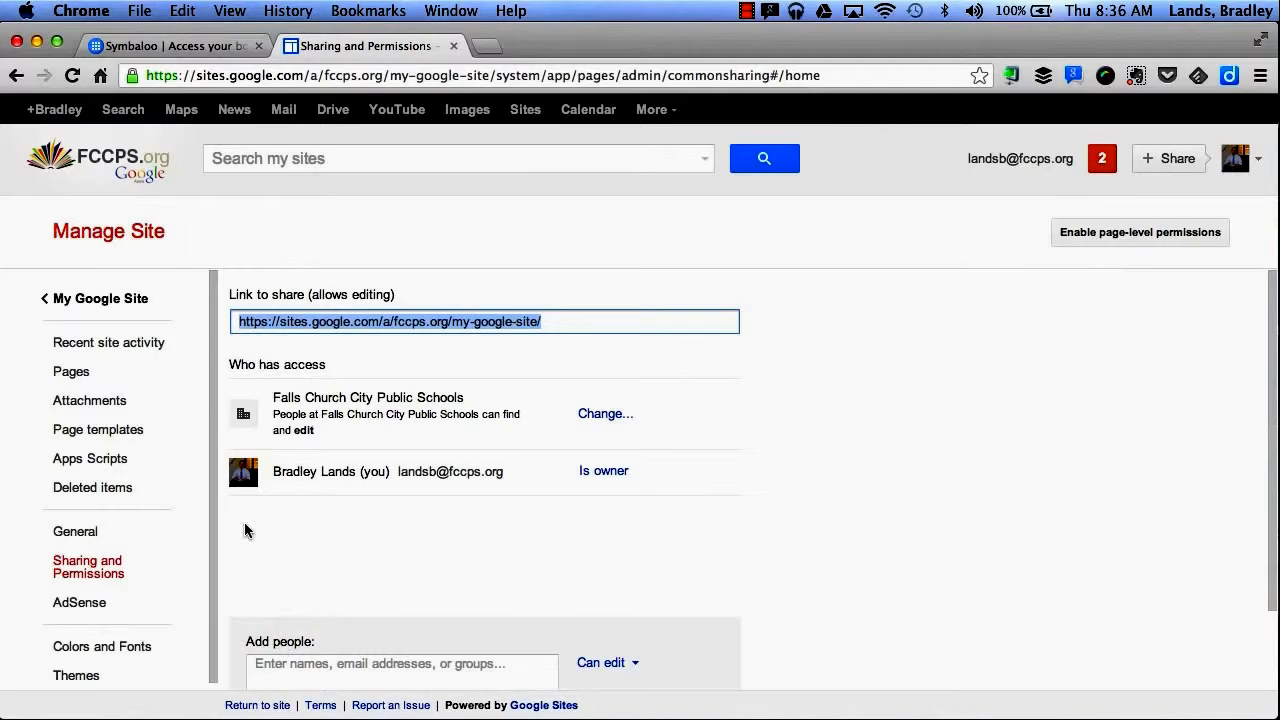
{"action": "left_click", "coordinate": [130, 300]}
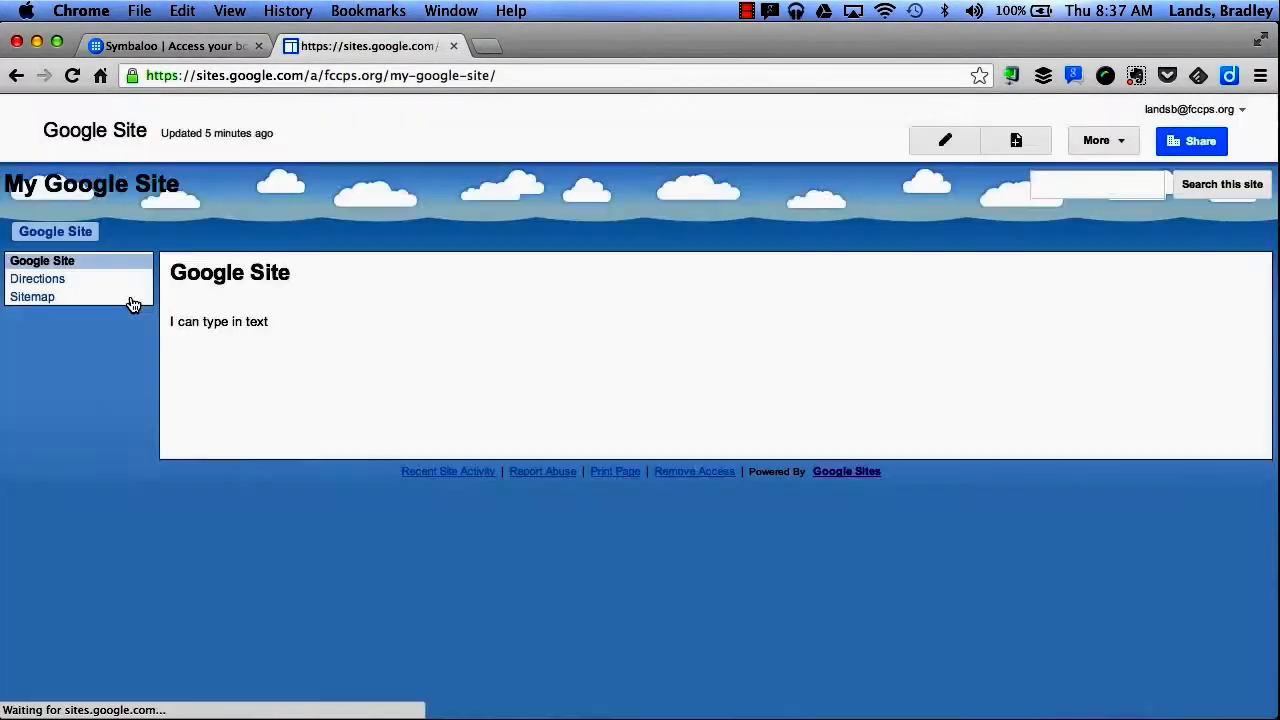